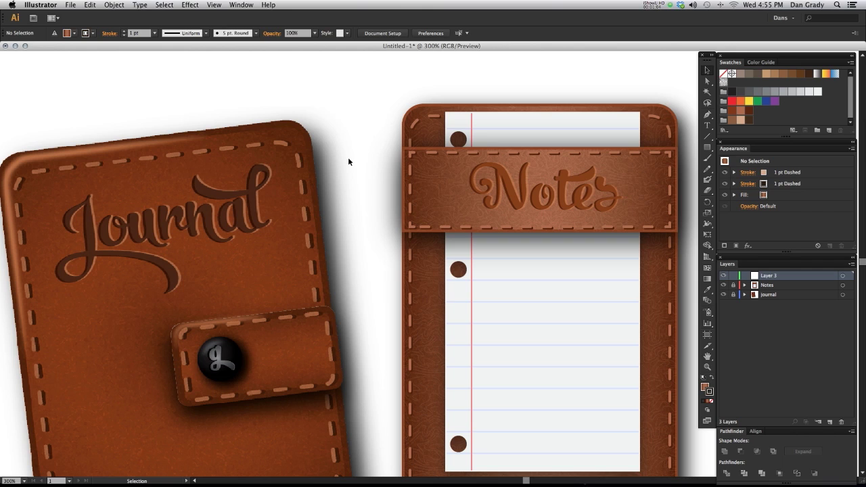
Hide the Notes and journal layer artwork to leave an empty canvas
key("space")
mouse_move(531, 162)
left_mouse_down()
mouse_move(498, 186)
mouse_move(553, 152)
mouse_move(537, 148)
left_mouse_up()
left_click_drag(489, 206, 462, 174)
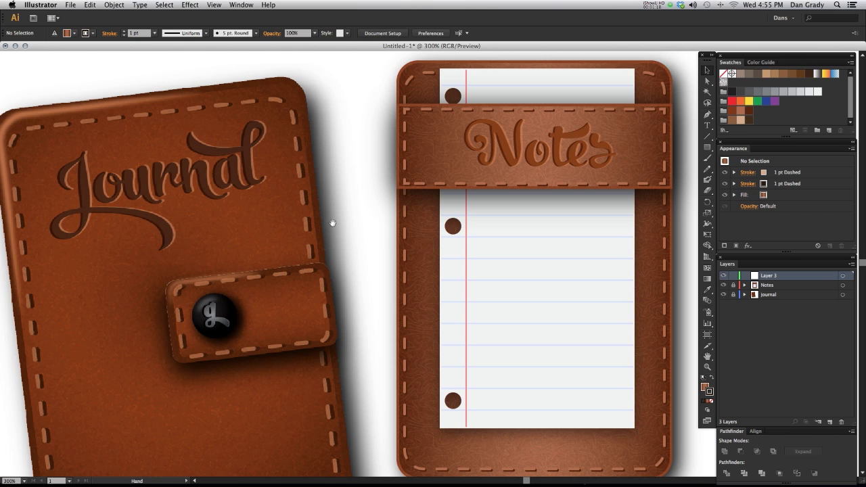
scroll(332, 222, "left", 3)
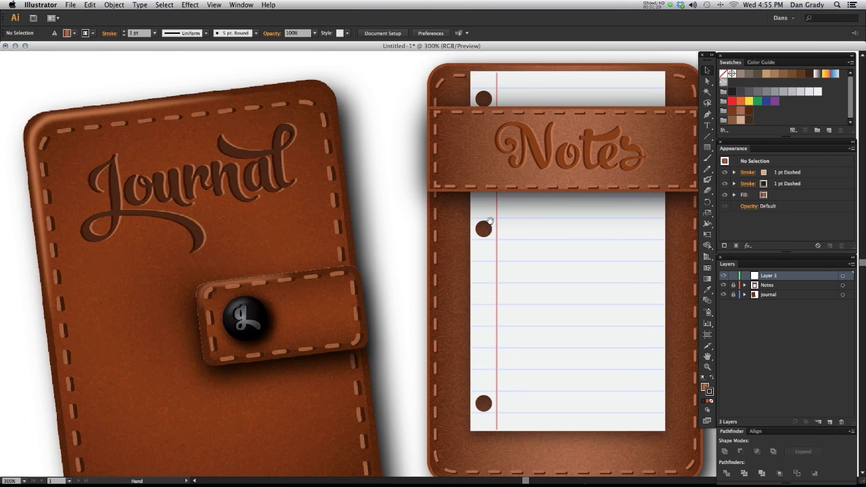
scroll(312, 139, "right", 8)
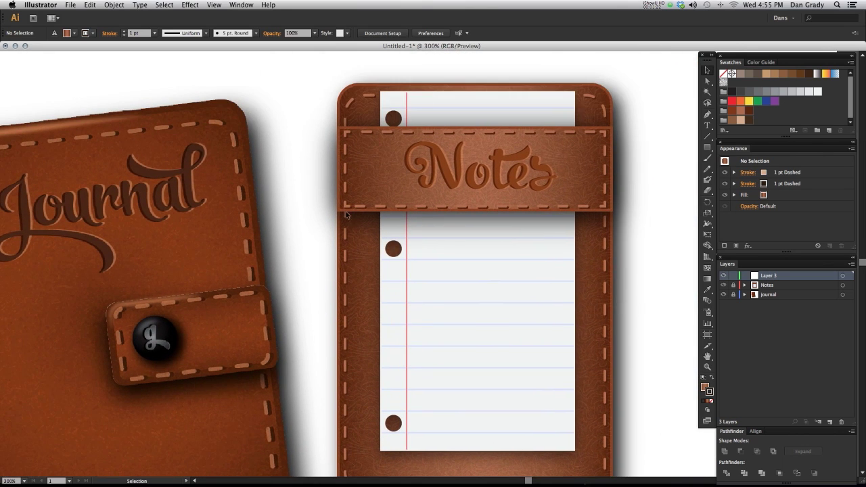
scroll(328, 239, "down", 6)
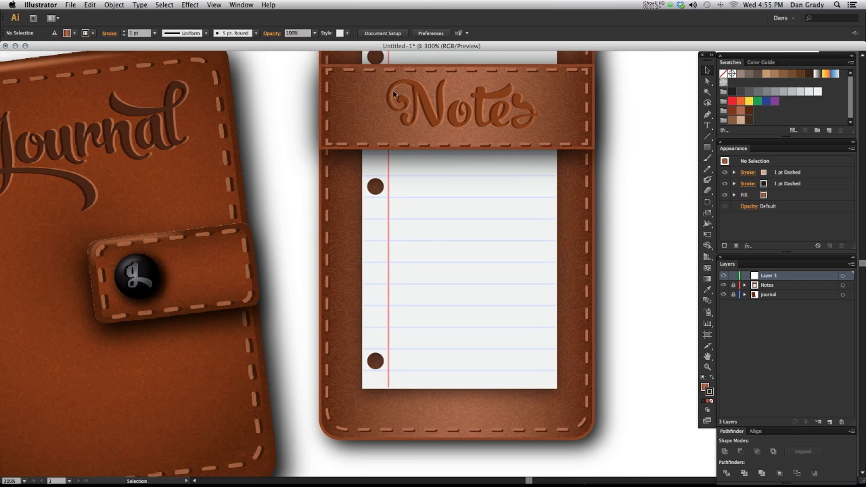
left_click_drag(457, 132, 440, 189)
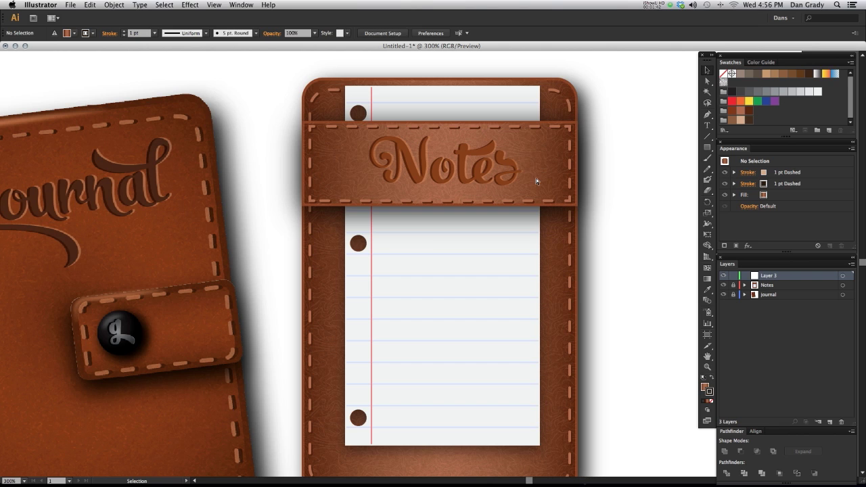
key("super+minus")
scroll(514, 277, "left", 2)
scroll(514, 277, "down", 2)
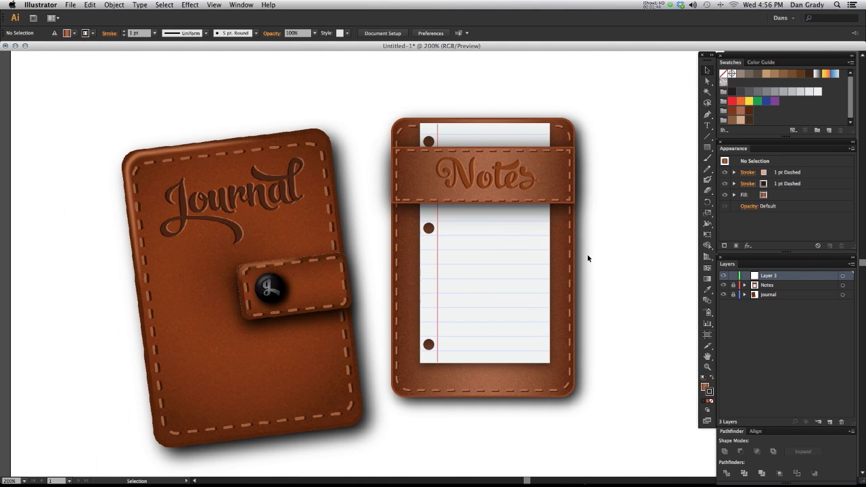
key("super+equal")
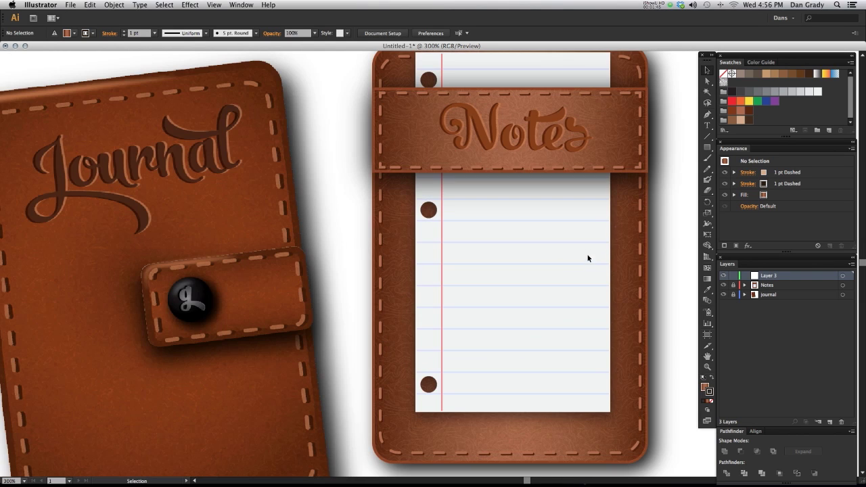
left_click(723, 285)
left_click(723, 294)
key("h")
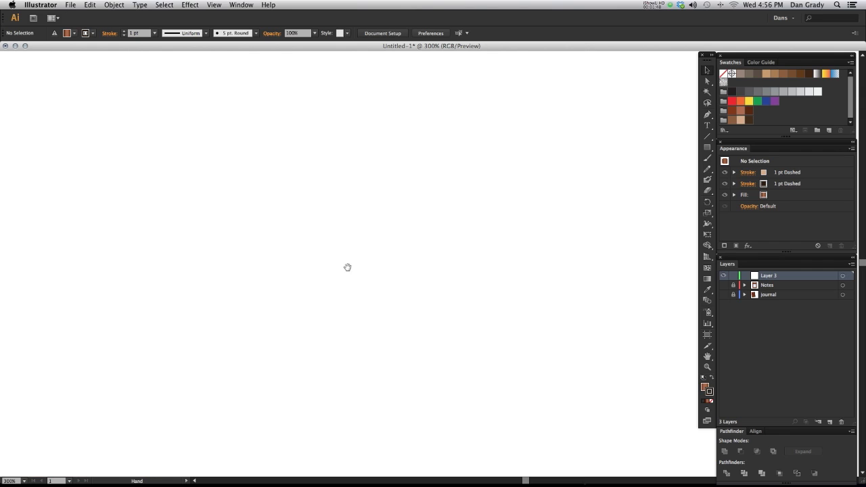
key("v")
Keep the Document Raster Effects resolution at High (300 ppi) and confirm
left_click(189, 5)
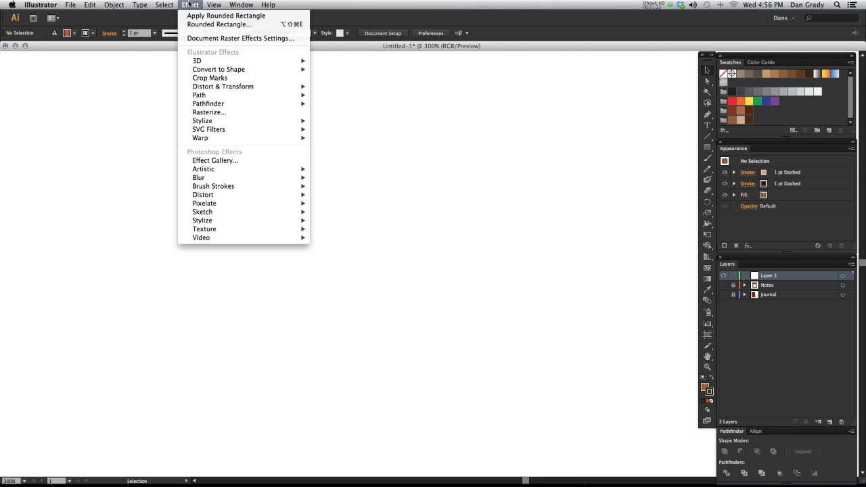
left_click(203, 38)
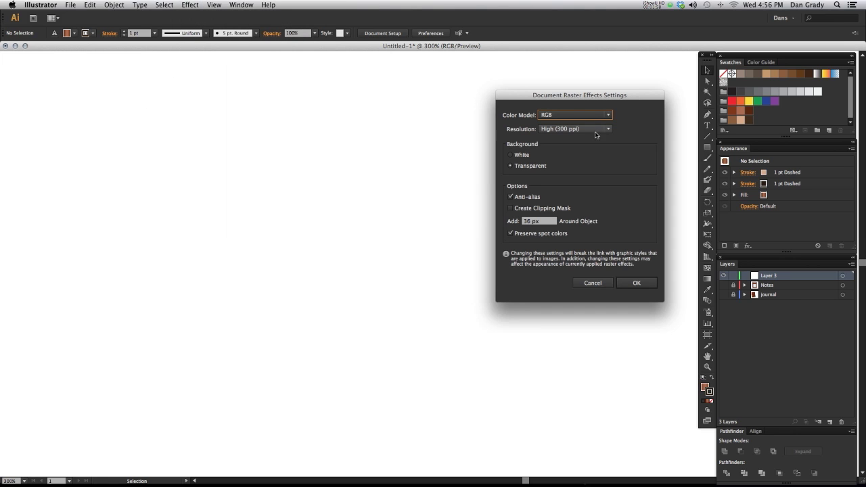
left_click(597, 130)
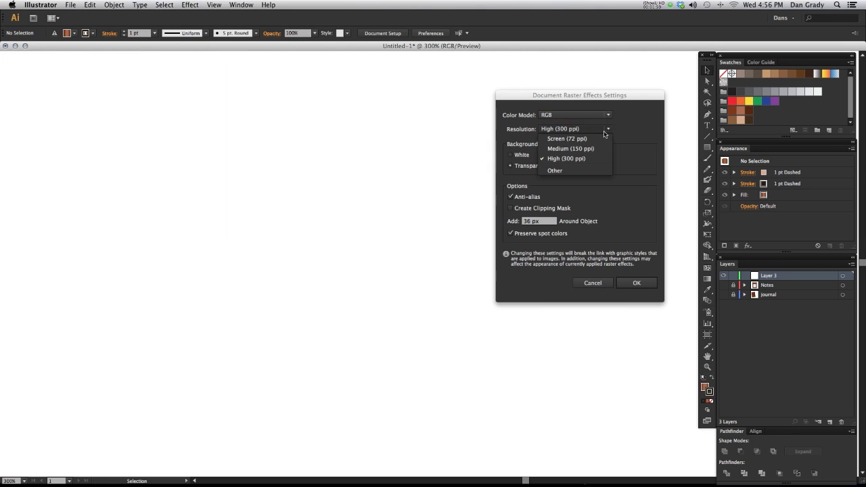
left_click(583, 161)
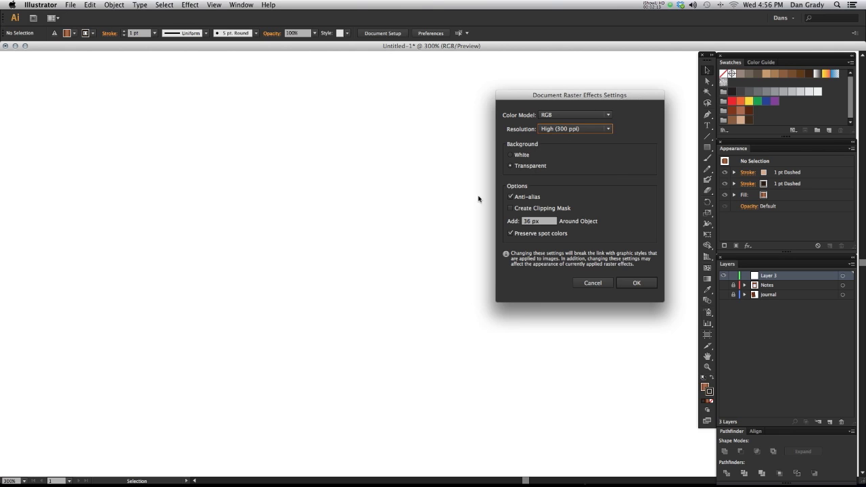
left_click(639, 283)
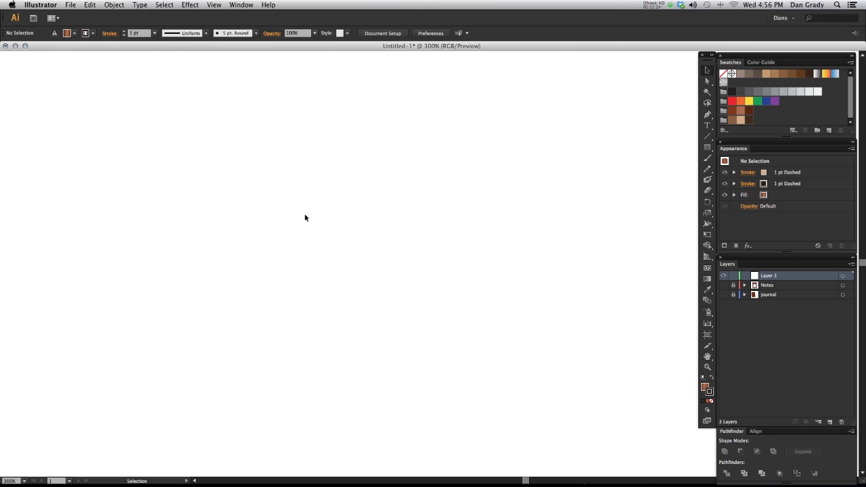
Draw a tall rectangle in the canvas centre, set its stroke to None and select it
key("m")
mouse_move(261, 87)
left_mouse_down()
mouse_move(269, 115)
mouse_move(429, 328)
mouse_move(429, 406)
mouse_move(477, 429)
mouse_move(461, 435)
left_mouse_up()
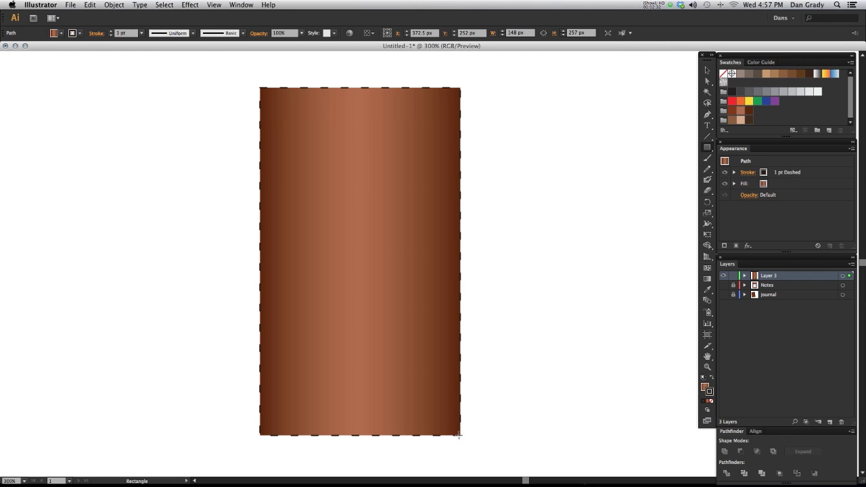
key("v")
left_click_drag(504, 307, 381, 280)
key("slash")
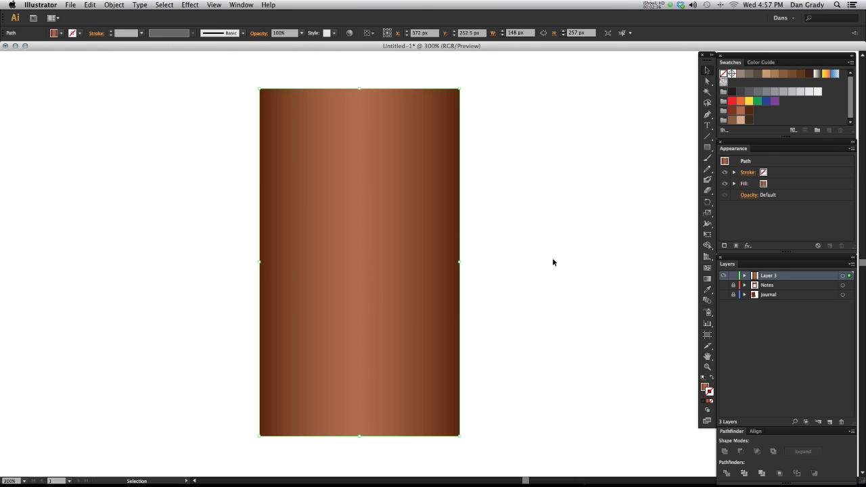
left_click(551, 258)
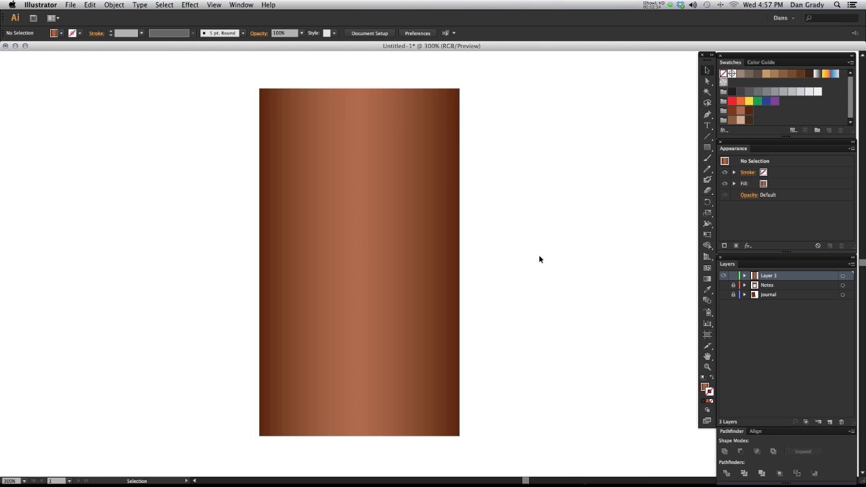
left_click_drag(488, 155, 410, 139)
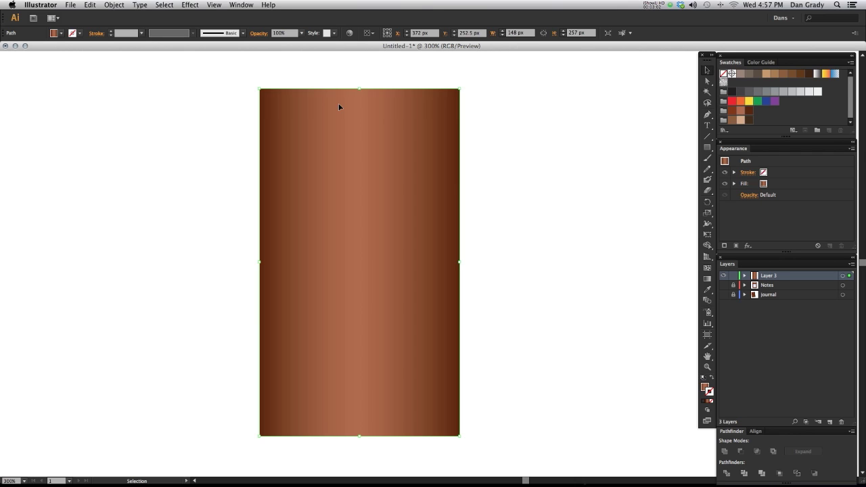
left_click(487, 176)
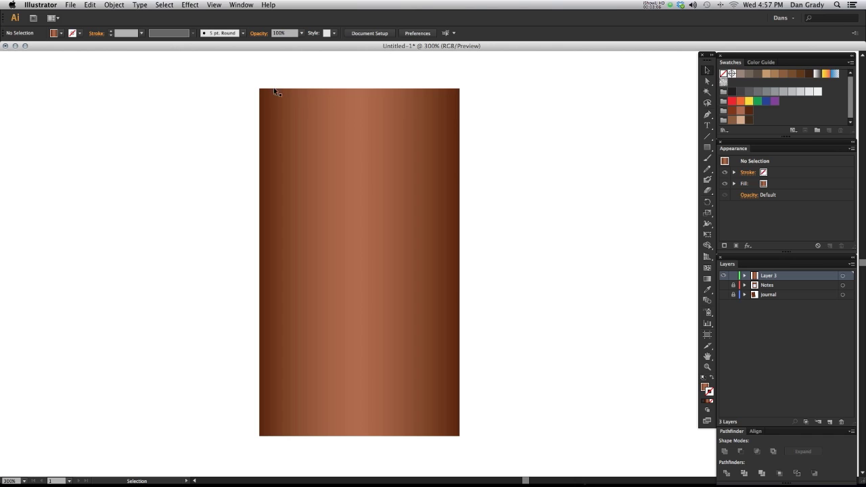
left_click_drag(500, 261, 429, 224)
left_click(402, 141)
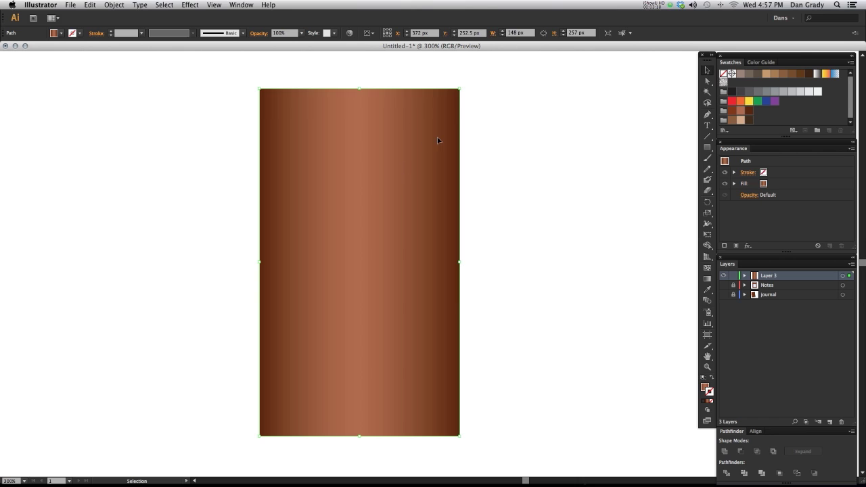
key("super+equal")
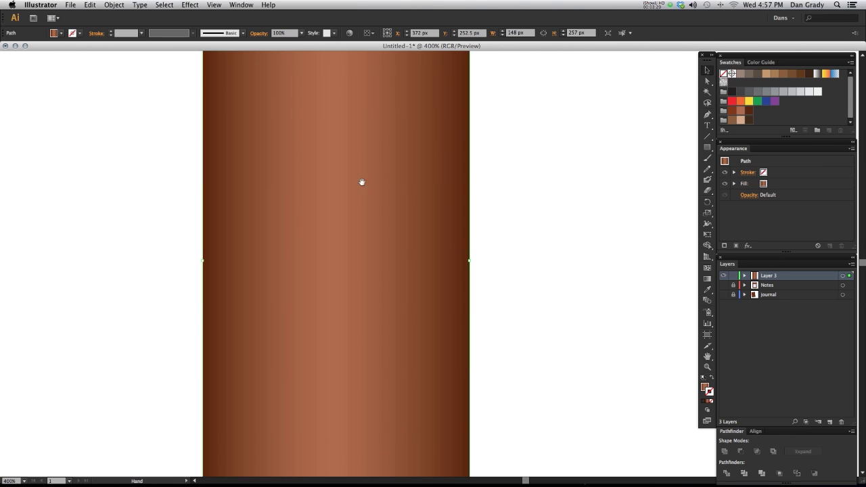
left_click_drag(361, 182, 341, 294)
left_click_drag(330, 248, 308, 229)
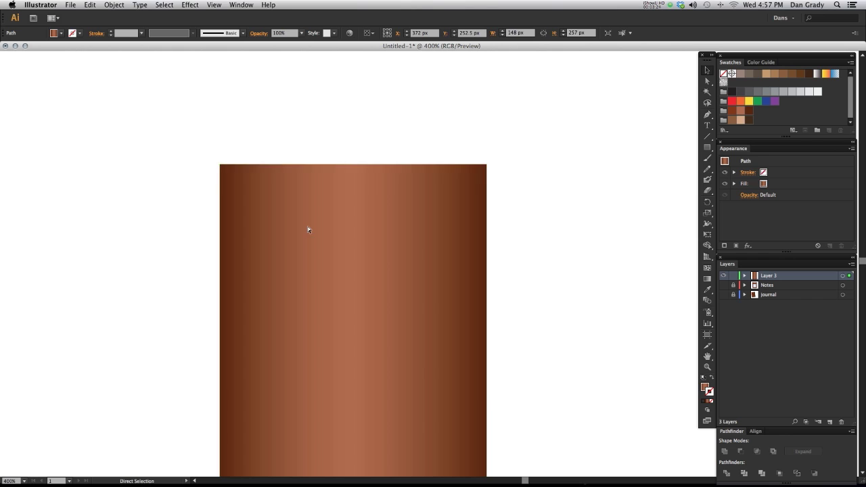
key("super+minus")
key("super+equal")
left_click_drag(353, 319, 337, 365)
left_click_drag(330, 318, 342, 196)
left_click_drag(321, 338, 313, 248)
key("super+minus")
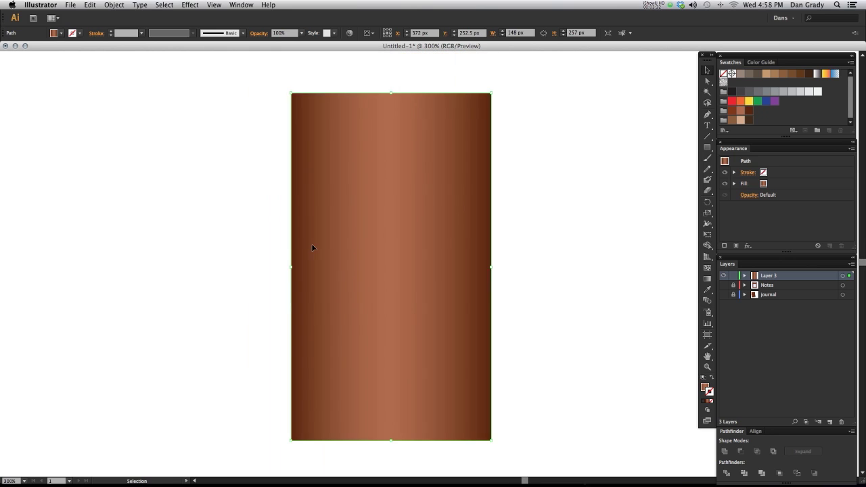
key("super+equal")
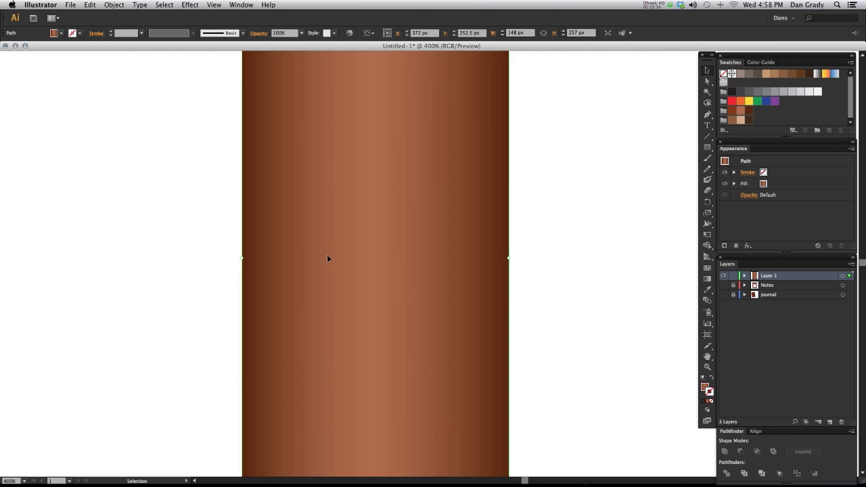
left_click_drag(483, 284, 468, 205)
left_click(542, 231)
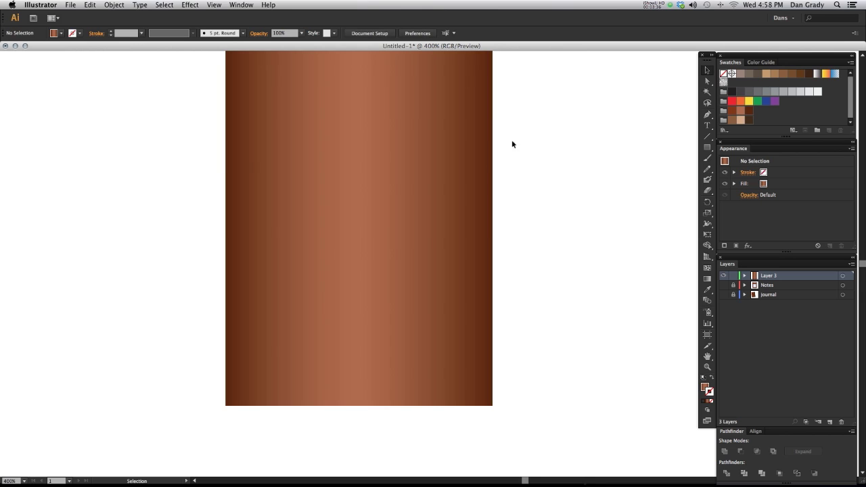
left_click_drag(512, 142, 498, 171)
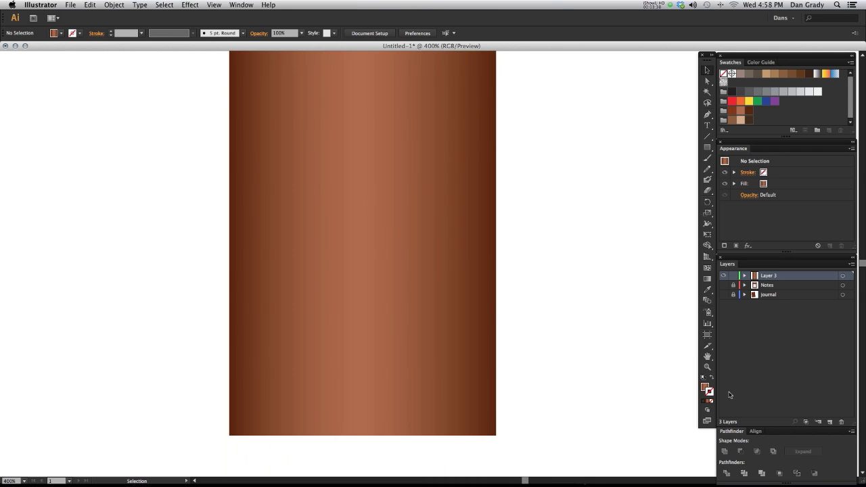
Close the floating Gradient and Transparency panel group and reselect the brown rectangle
left_click(709, 403)
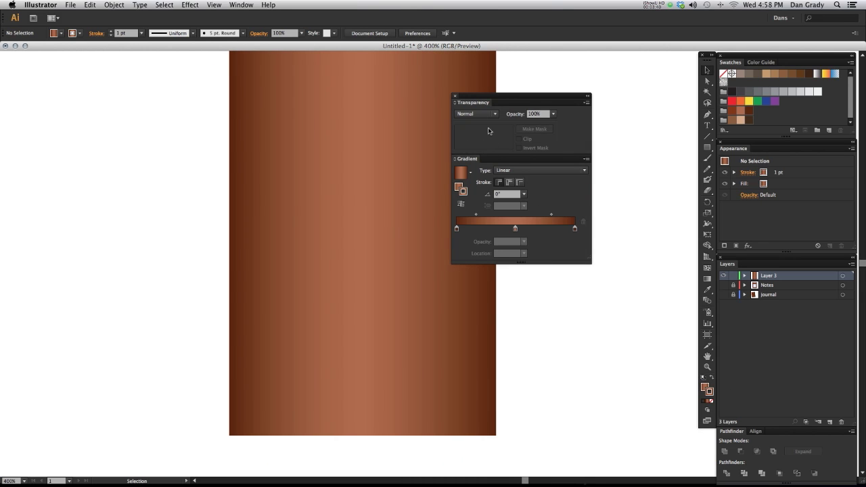
left_click_drag(498, 95, 543, 82)
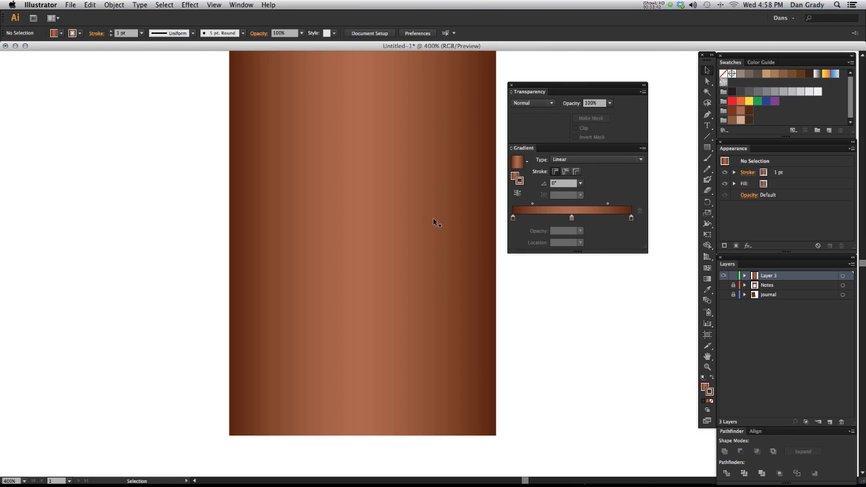
left_click_drag(410, 136, 377, 104)
left_click_drag(377, 142, 373, 210)
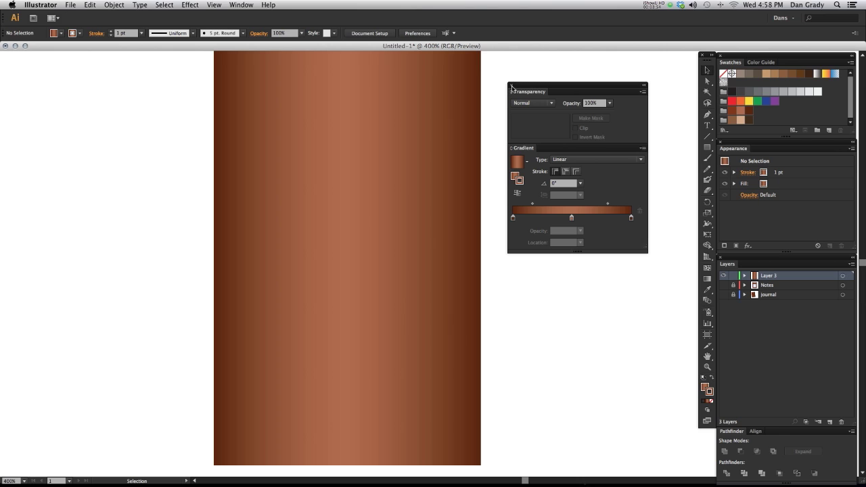
left_click(512, 85)
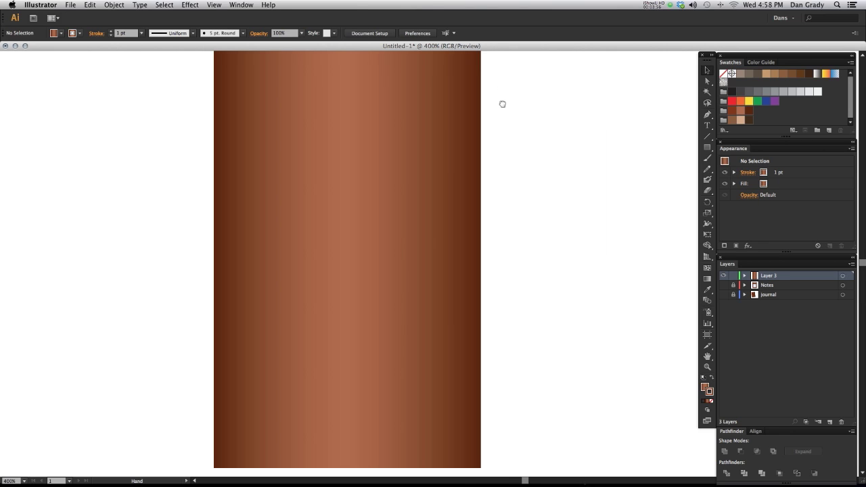
scroll(502, 136, "up", 3)
left_click_drag(527, 196, 307, 191)
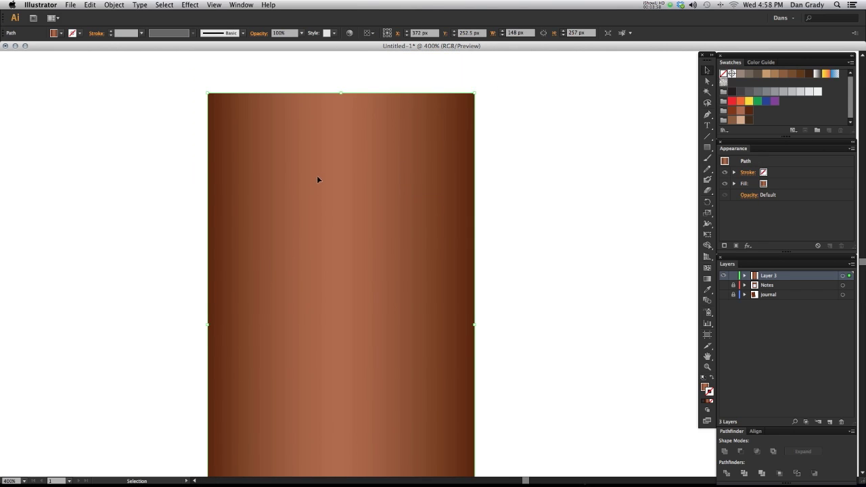
Apply a Rounded Rectangle effect with 0 px extra width and height and 15 px corner radius
left_click(186, 6)
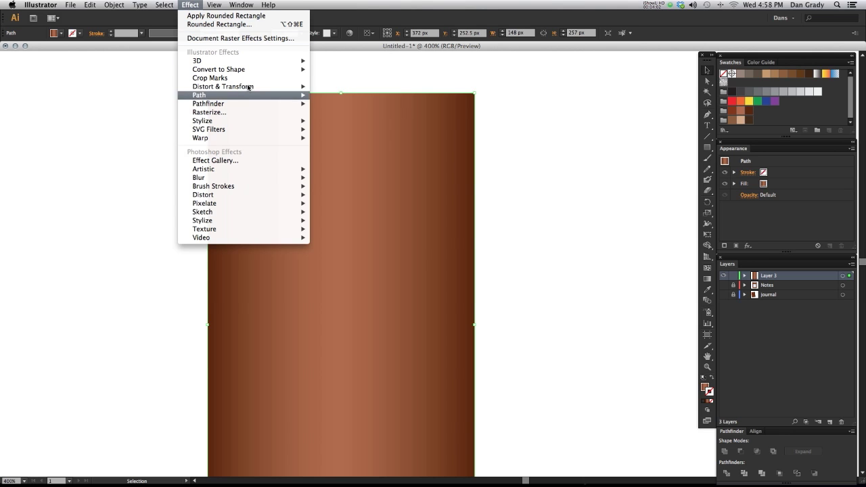
mouse_move(256, 71)
left_click(330, 78)
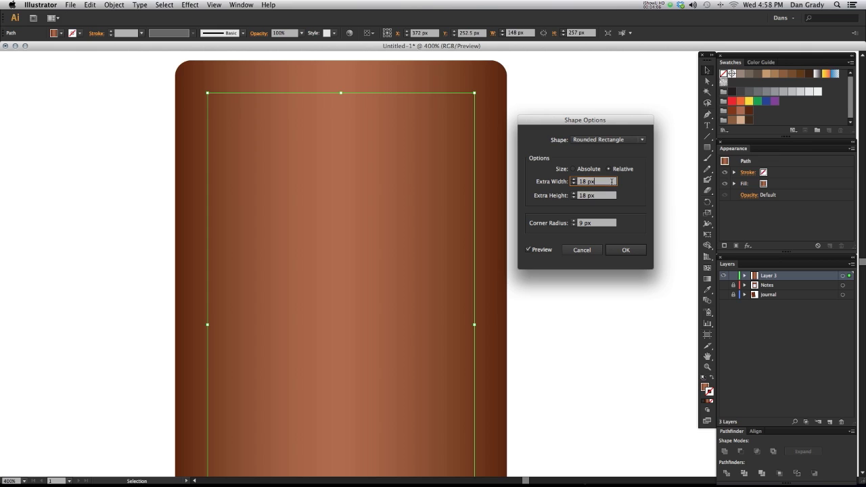
type("0")
key("Tab")
type("0")
key("Tab")
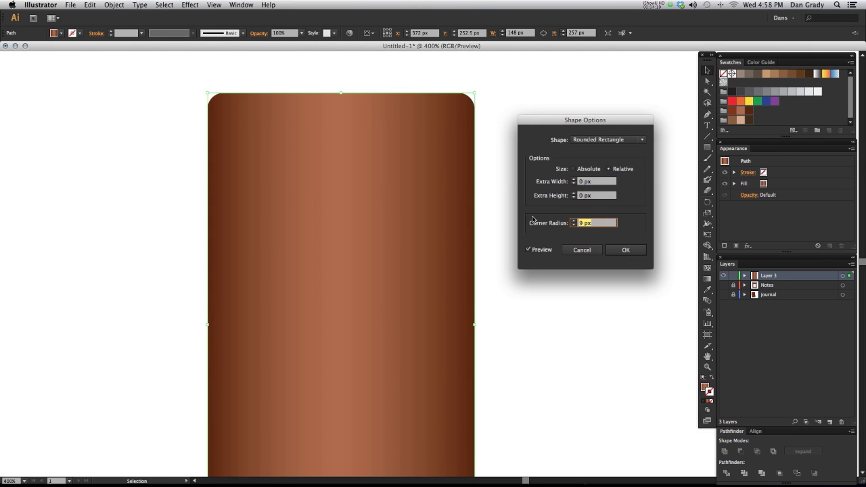
type("15")
key("Tab")
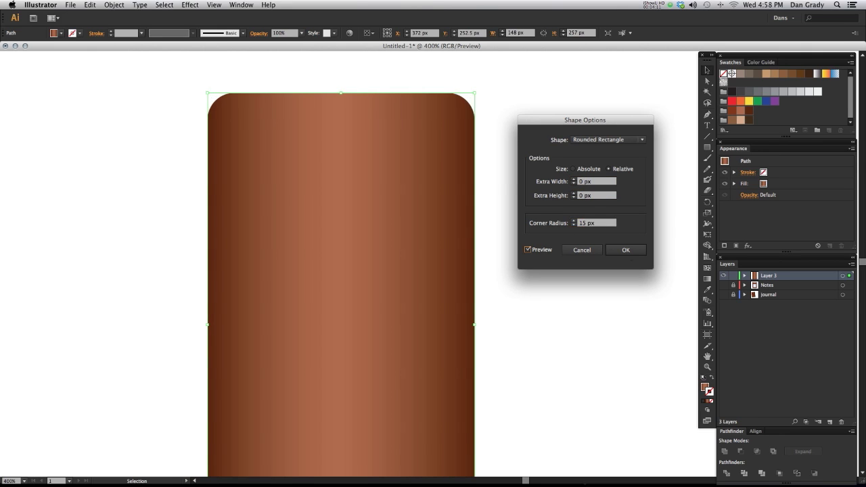
left_click(626, 250)
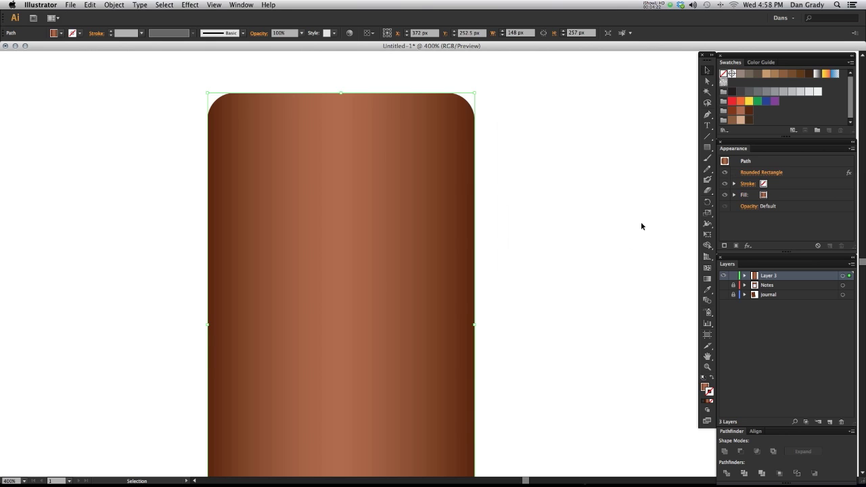
Toggle the Rounded Rectangle effect off and on to compare, then reselect the shape
left_click(726, 173)
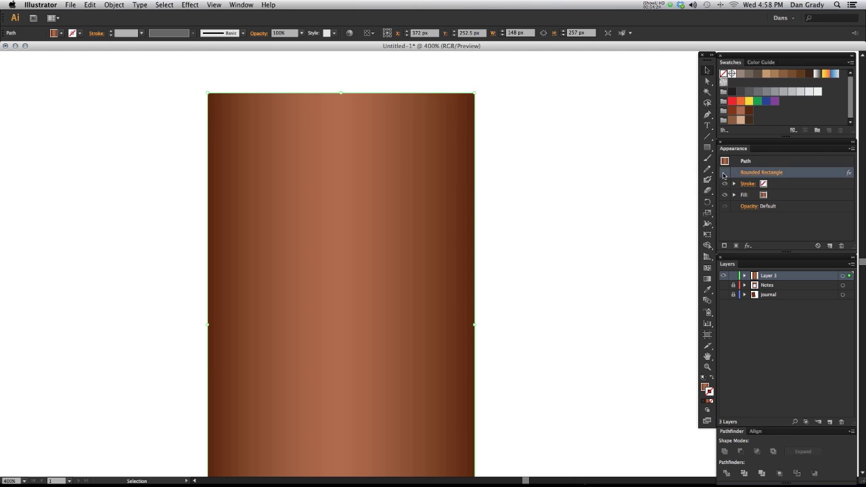
left_click(726, 174)
left_click(488, 208)
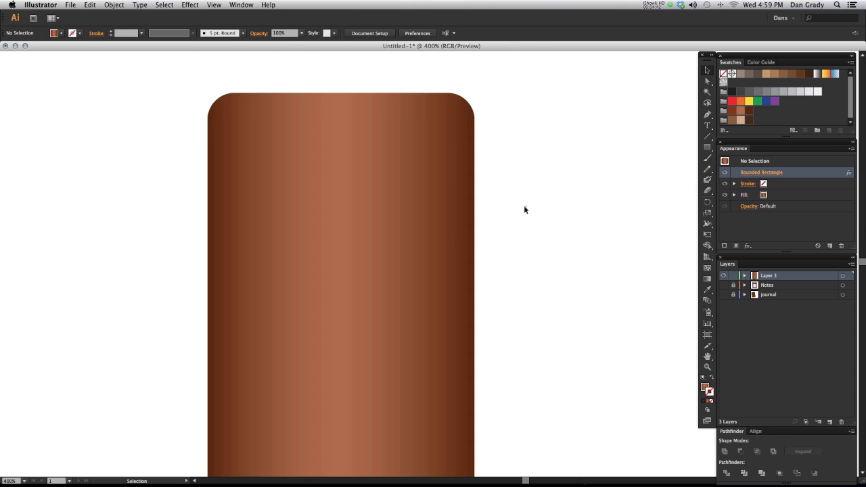
mouse_move(364, 251)
left_mouse_down()
mouse_move(364, 242)
mouse_move(377, 280)
mouse_move(371, 239)
left_mouse_up()
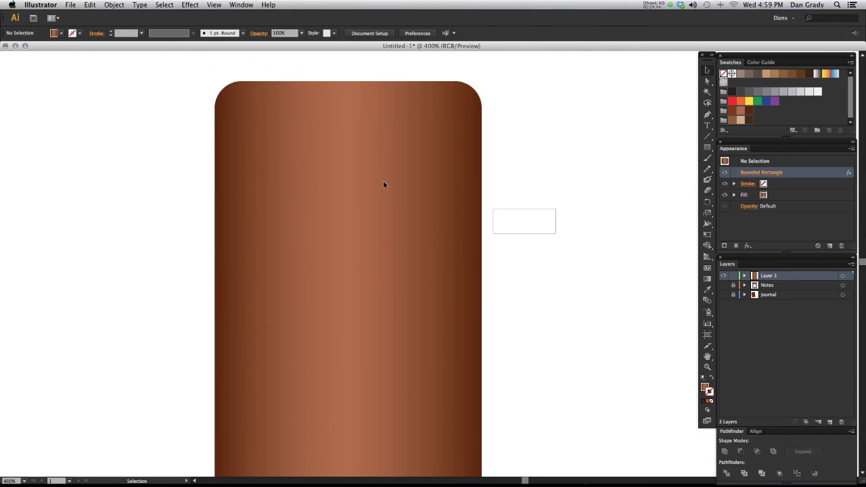
Open the Effect Gallery at the Artistic filters and frame the shape's rounded ends in the preview
left_click(190, 4)
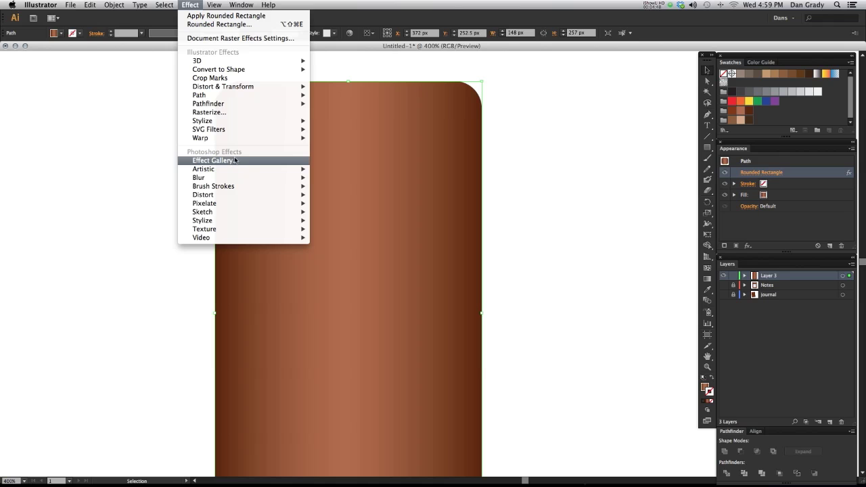
left_click(213, 160)
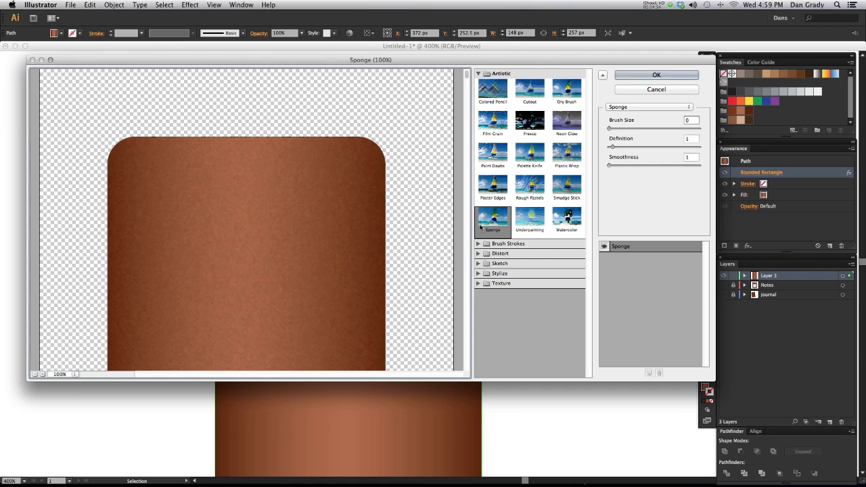
left_click(478, 74)
left_click(479, 74)
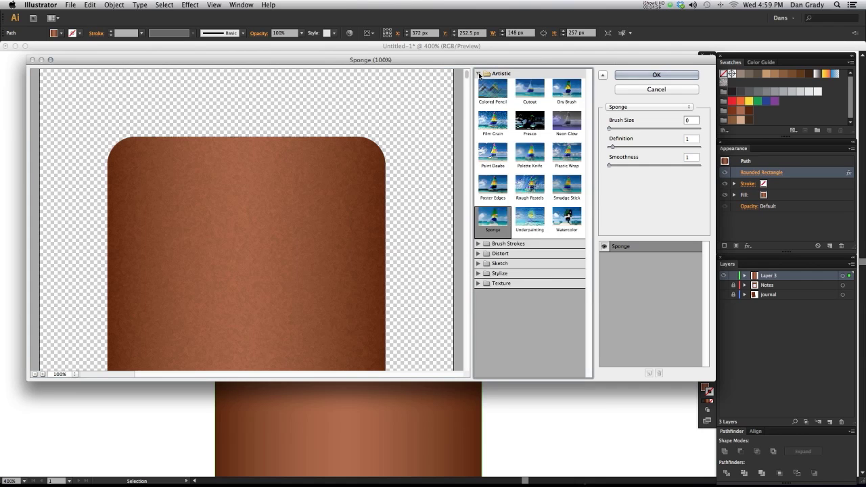
left_click(478, 73)
left_click(479, 73)
left_click_drag(259, 308, 266, 132)
left_click_drag(255, 239, 264, 277)
left_click_drag(258, 135, 239, 199)
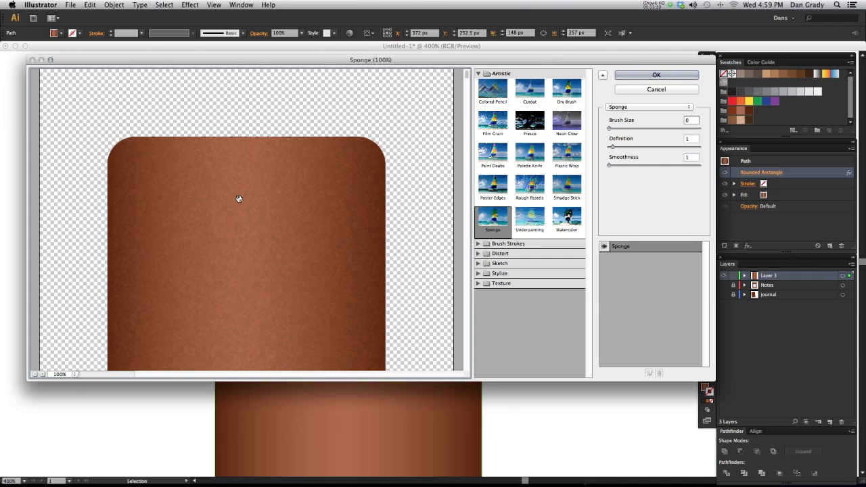
scroll(295, 135, "down", 10)
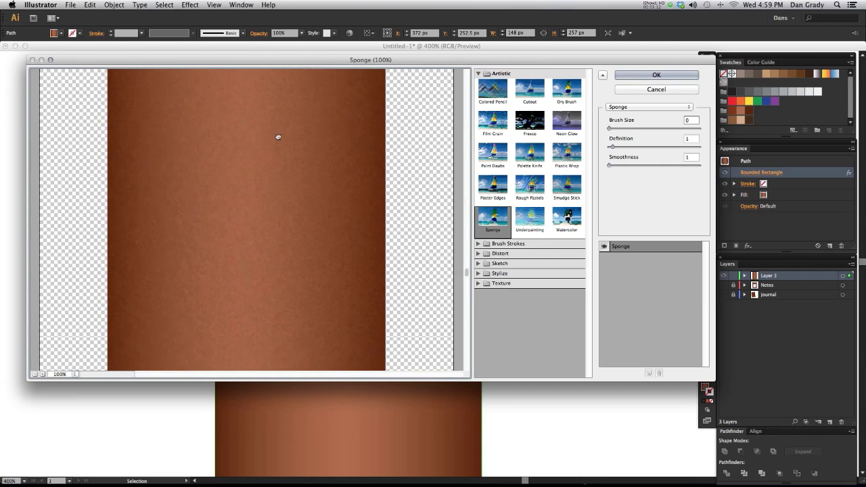
scroll(266, 177, "up", 10)
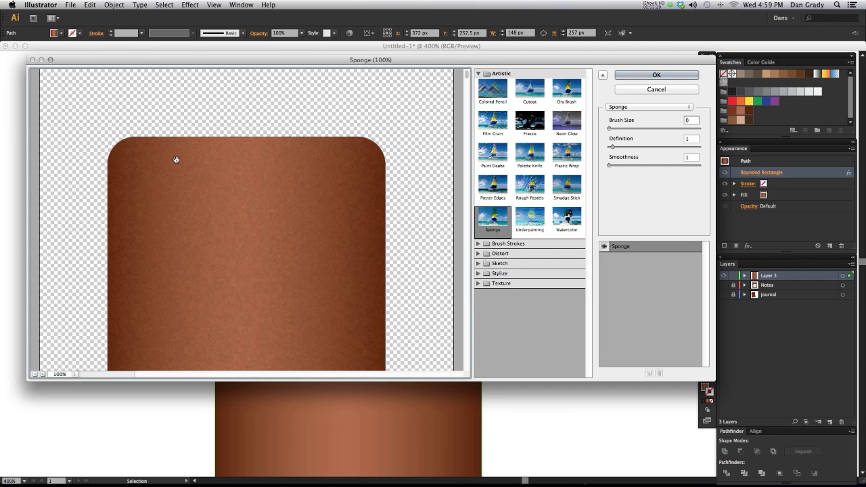
left_click_drag(305, 273, 276, 170)
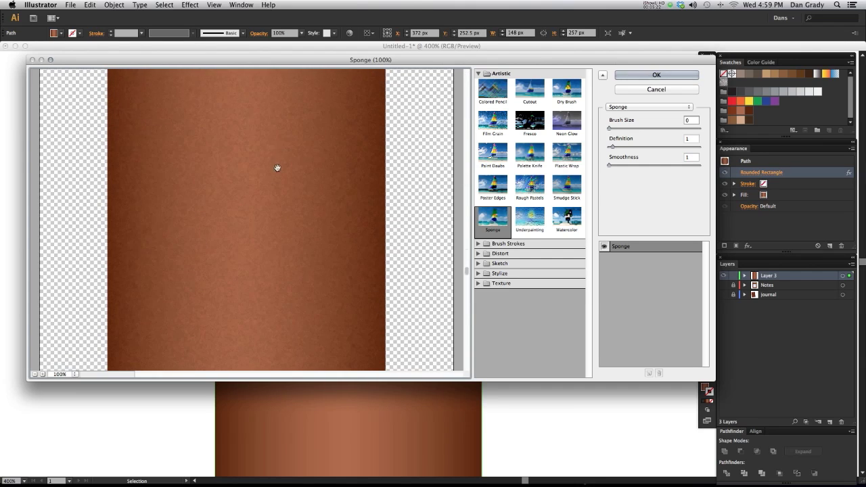
left_click_drag(278, 219, 281, 270)
left_click_drag(275, 158, 280, 116)
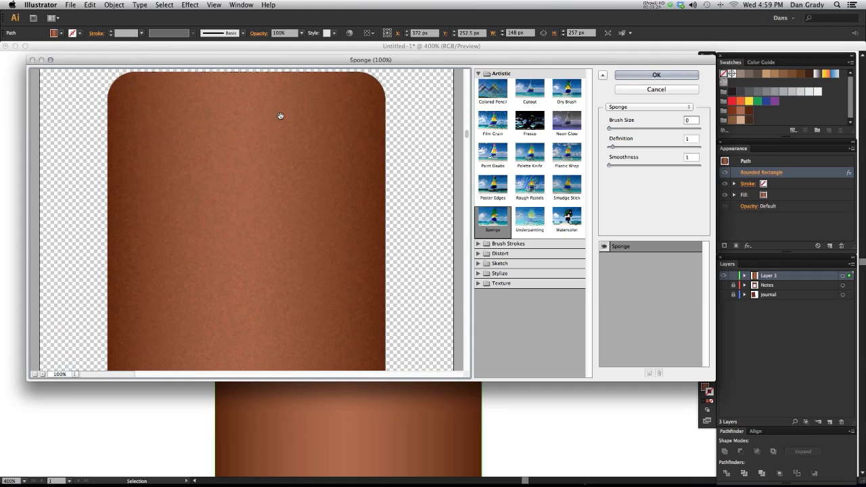
left_click_drag(219, 160, 217, 220)
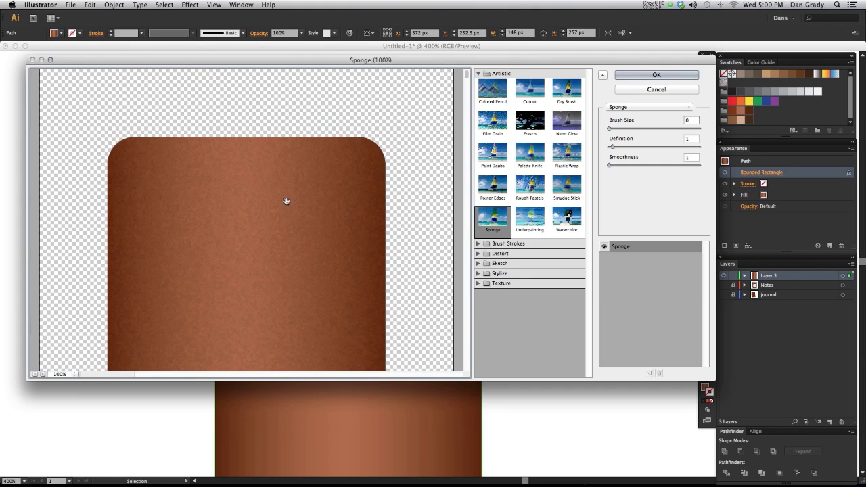
left_click_drag(286, 200, 291, 149)
left_click_drag(281, 266, 267, 300)
left_click_drag(396, 274, 375, 242)
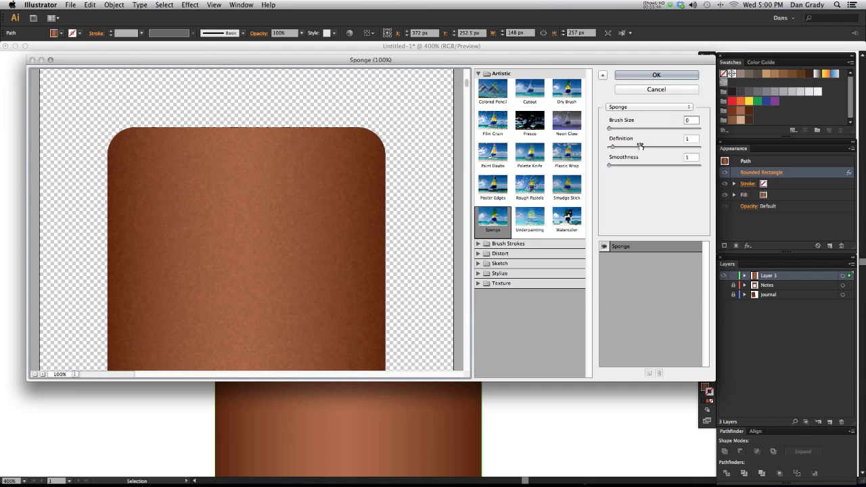
Apply Sponge with definition 1 and smoothness 1 to texture the rectangle
mouse_move(613, 147)
left_mouse_down()
mouse_move(666, 143)
mouse_move(608, 150)
left_mouse_up()
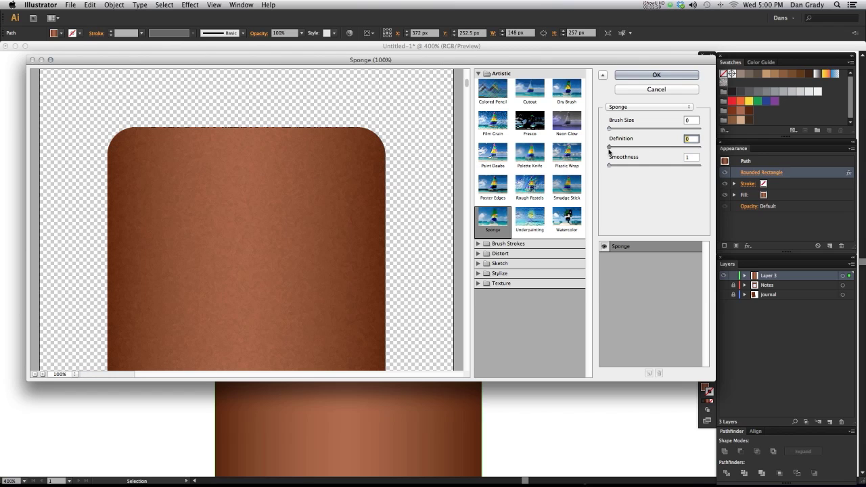
type("1")
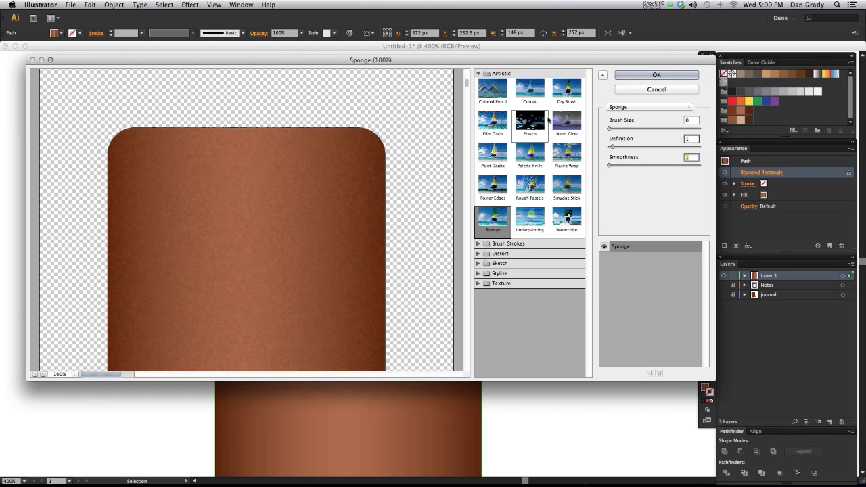
left_click(608, 167)
left_click_drag(610, 166, 580, 167)
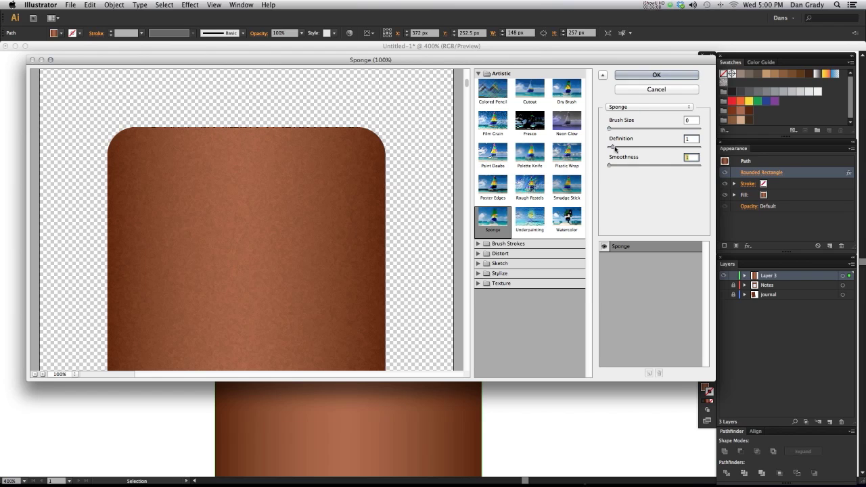
left_click(656, 90)
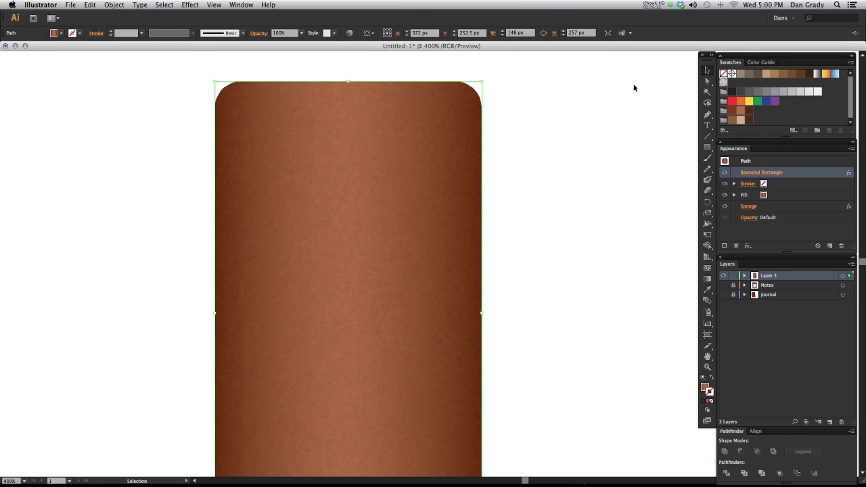
left_click(527, 188)
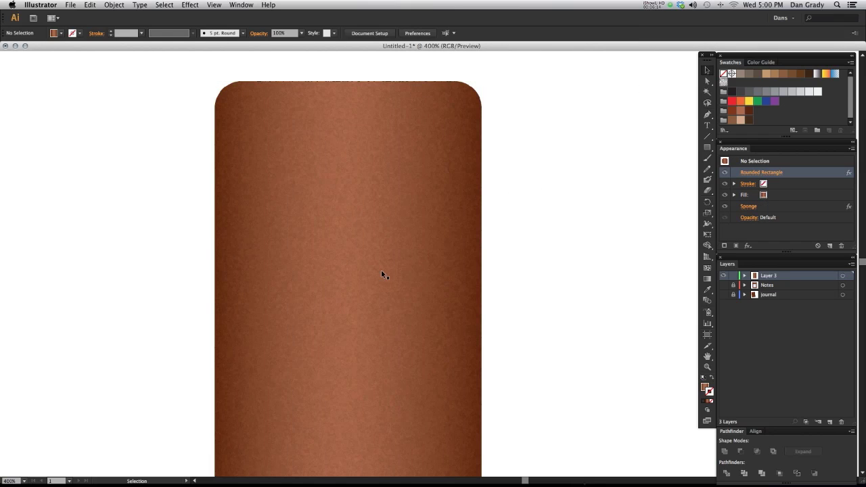
Give the rounded rectangle a 1 pt light tan stroke from its Appearance Stroke row
left_click_drag(537, 245, 435, 223)
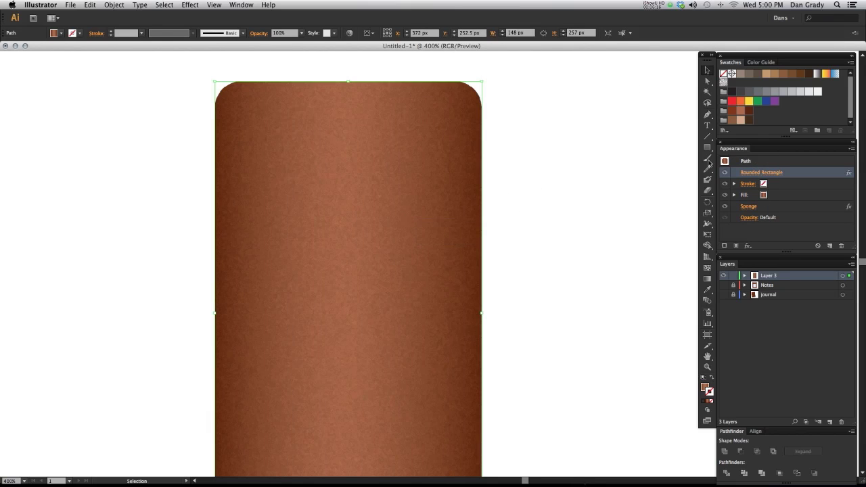
left_click(780, 185)
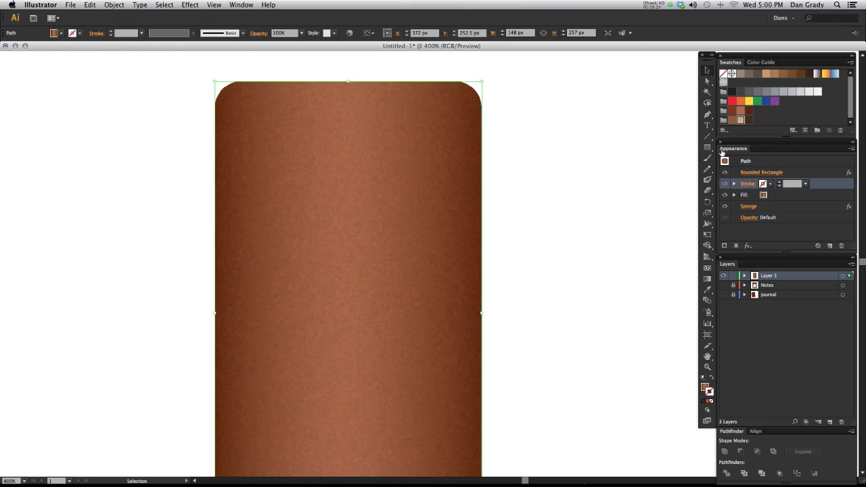
key("comma")
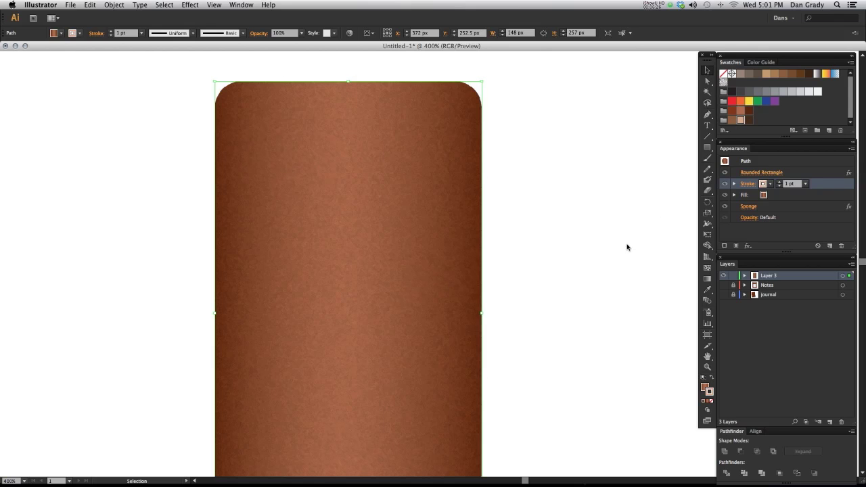
left_click(540, 193)
left_click_drag(543, 219, 467, 183)
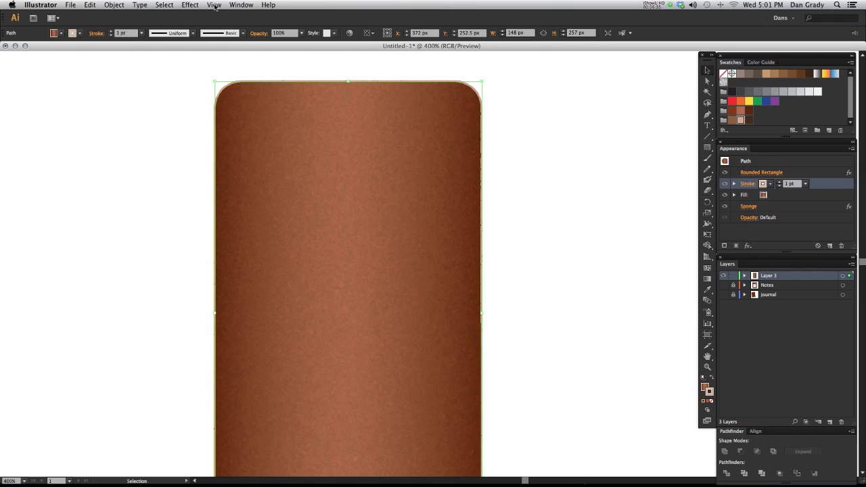
left_click(190, 4)
Add a Transform effect scaling the stroke to 95% horizontal and 97% vertical
mouse_move(239, 88)
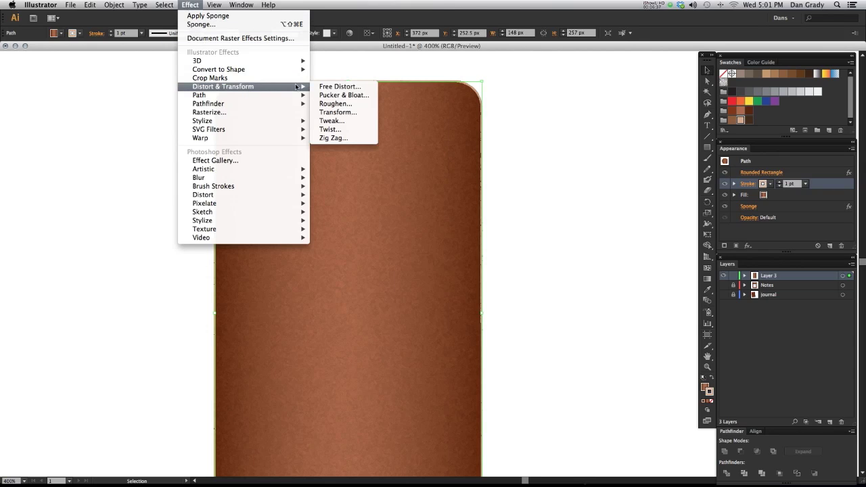
left_click(342, 112)
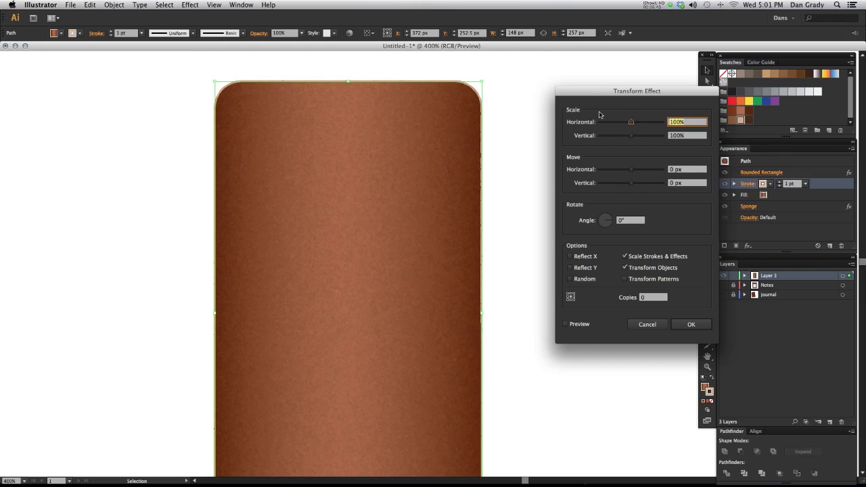
type("95")
key("Tab")
type("95")
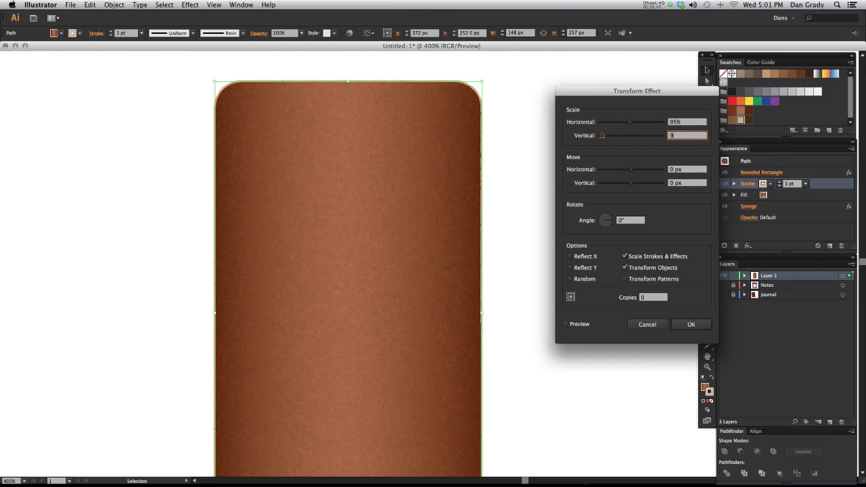
key("Tab")
left_click(565, 324)
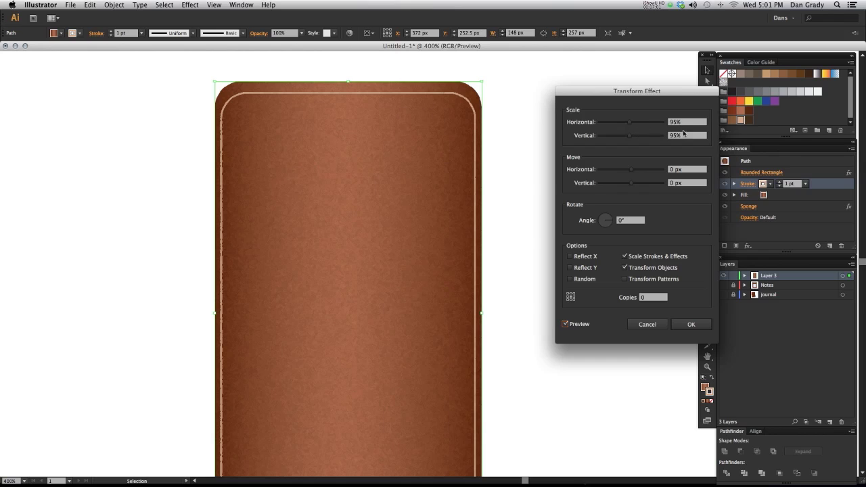
left_click(689, 136)
type("97")
key("Tab")
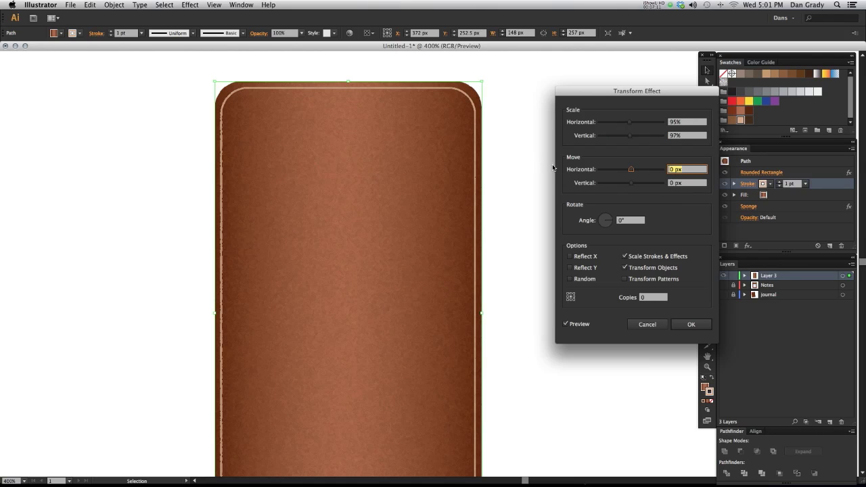
left_click(688, 327)
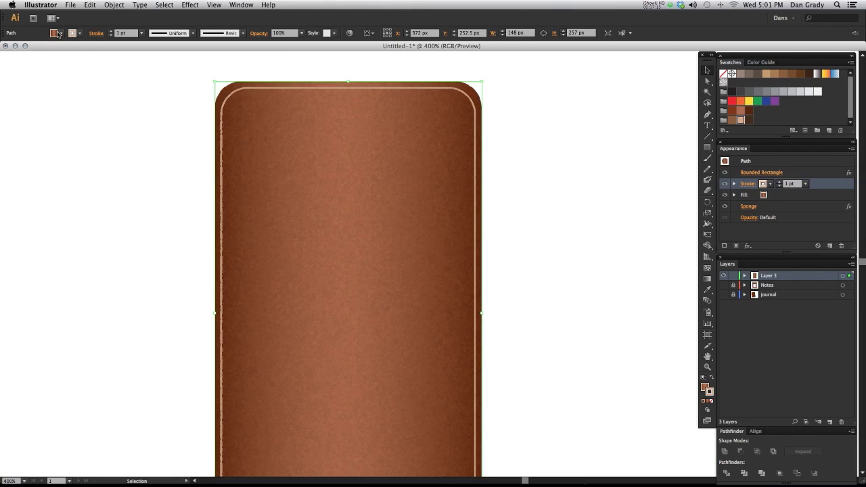
Make the tan stroke a dashed line with 5 pt dashes and 10 pt gaps
left_click(96, 33)
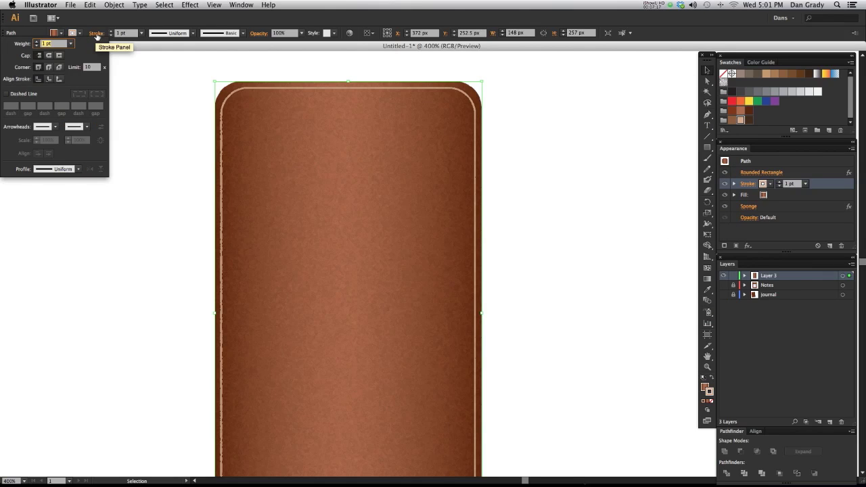
key("Tab")
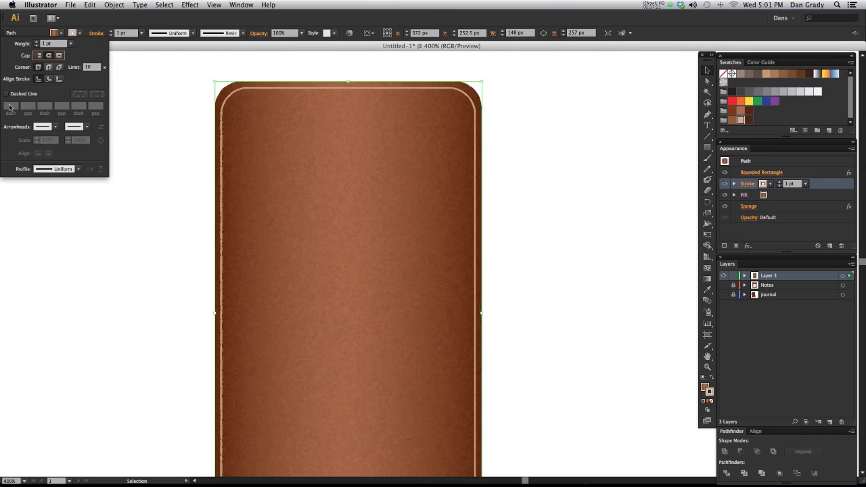
key("Tab")
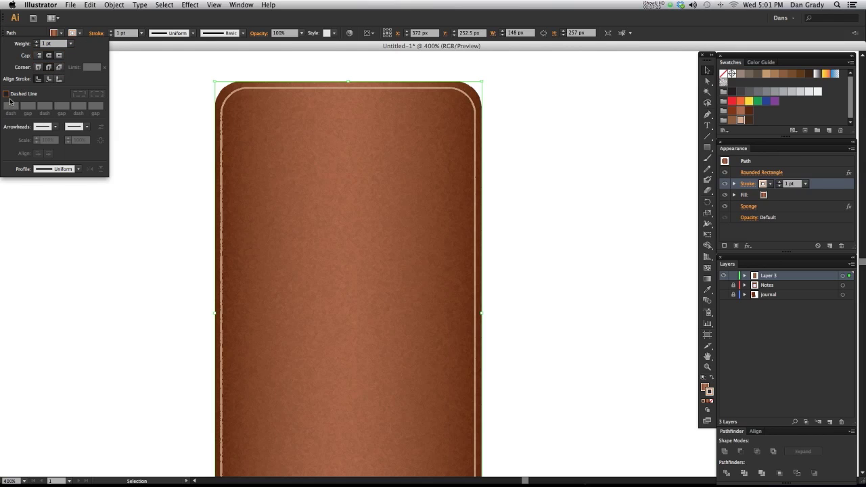
left_click(7, 97)
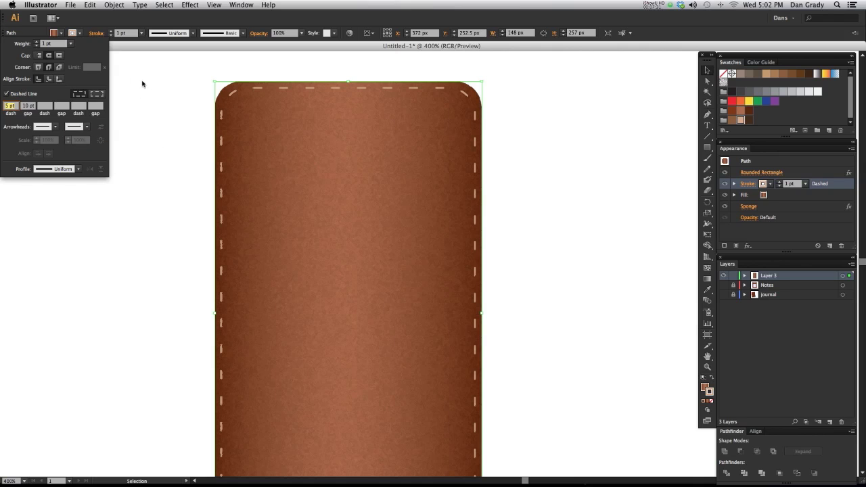
key("Escape")
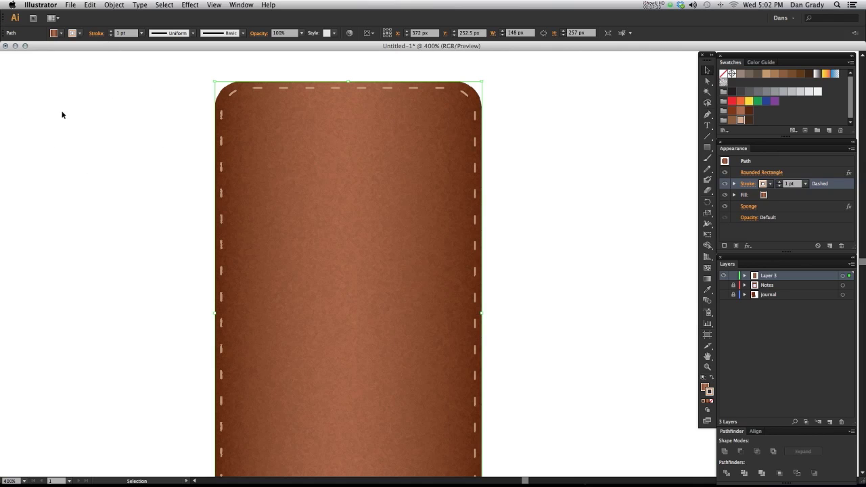
left_click(537, 217)
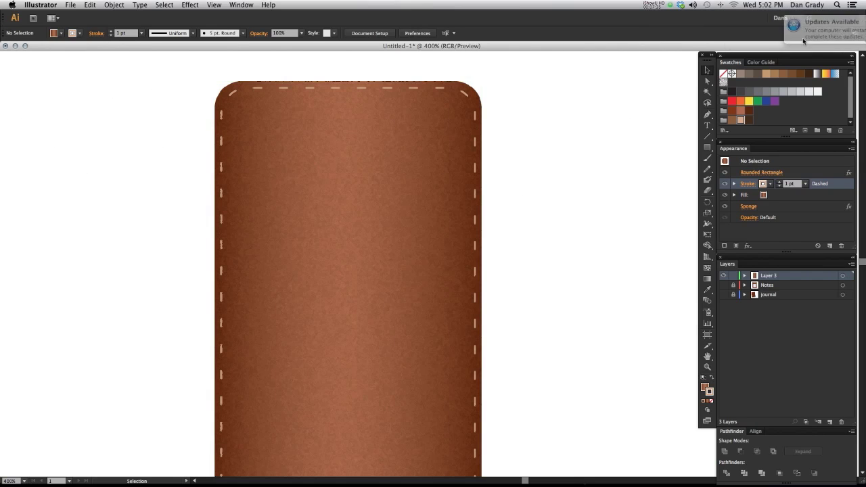
Duplicate the dashed stroke and recolour the lower copy dark brown
left_click_drag(535, 278, 480, 266)
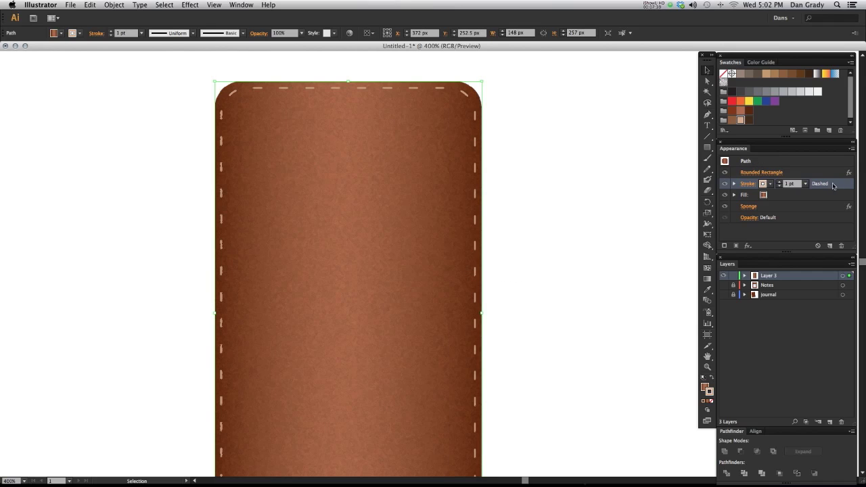
left_click(830, 245)
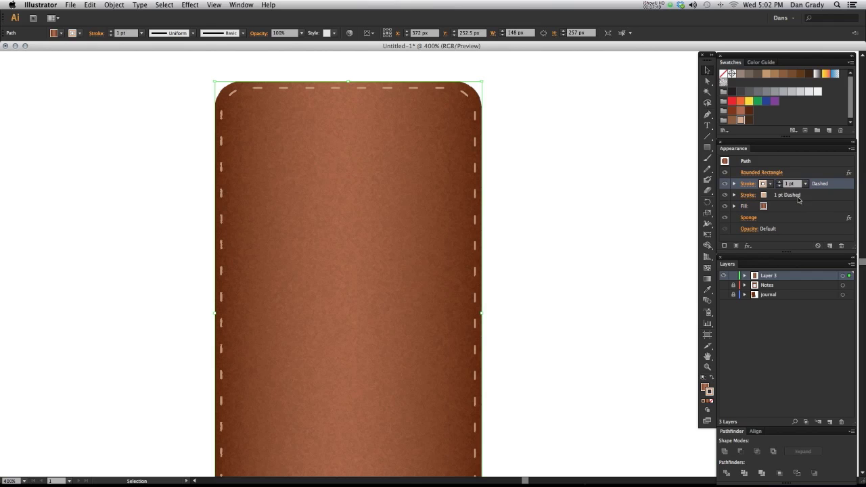
left_click(814, 196)
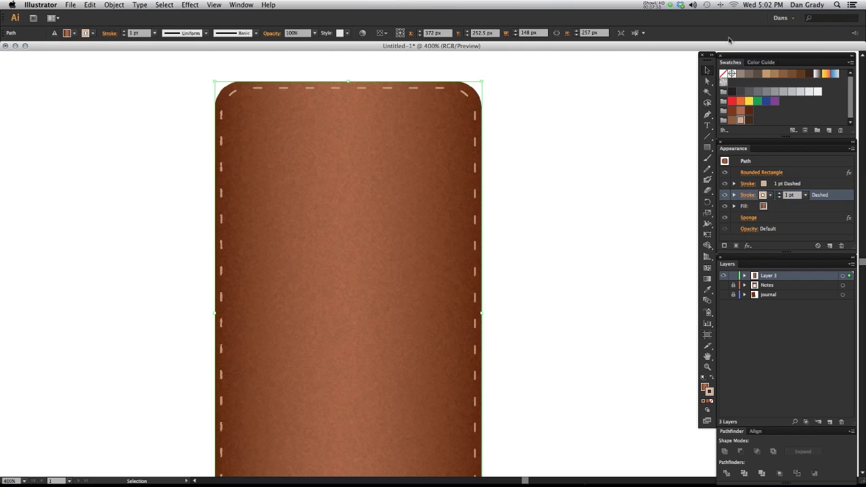
left_click(750, 120)
left_click(189, 4)
Add a new Transform effect moving the dark brown stroke 1 px right and 1 px down
mouse_move(241, 86)
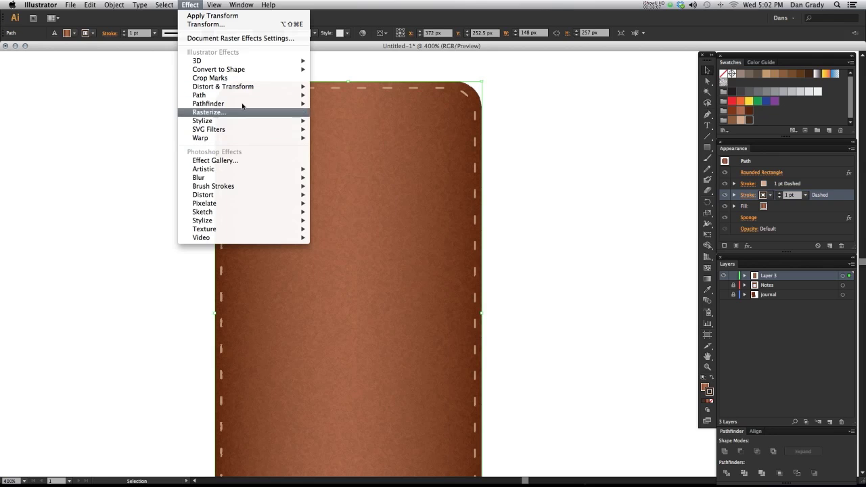
left_click(337, 112)
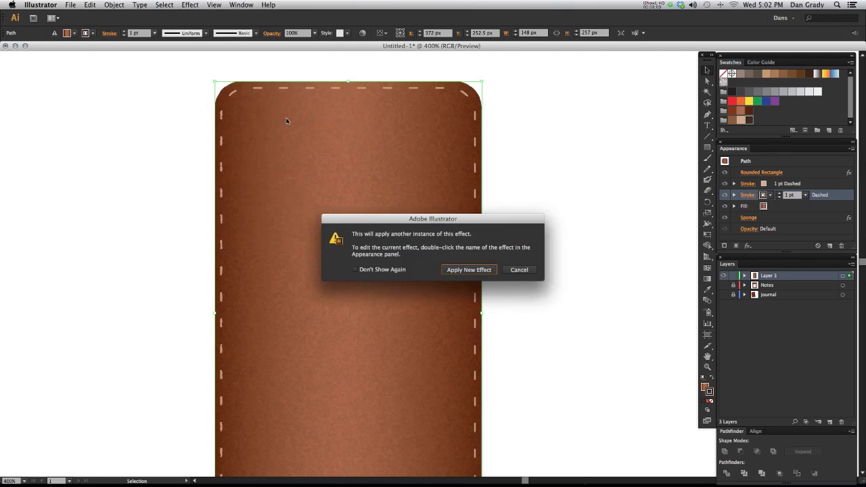
left_click(475, 270)
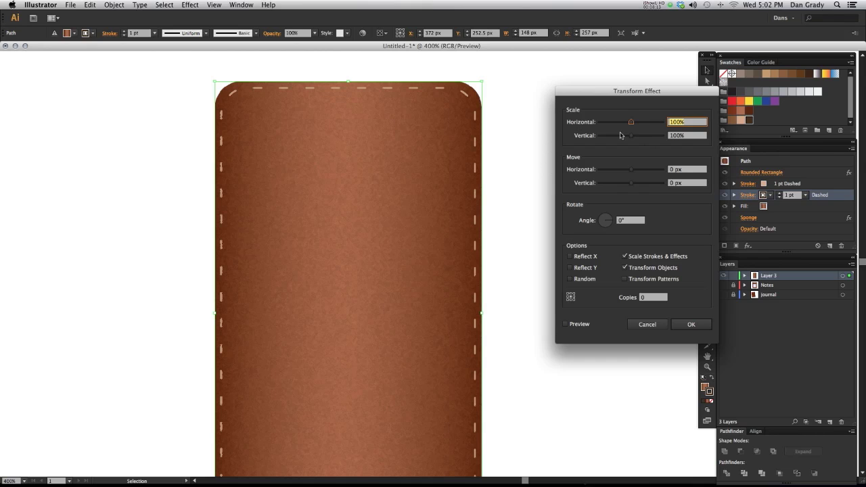
left_click(689, 169)
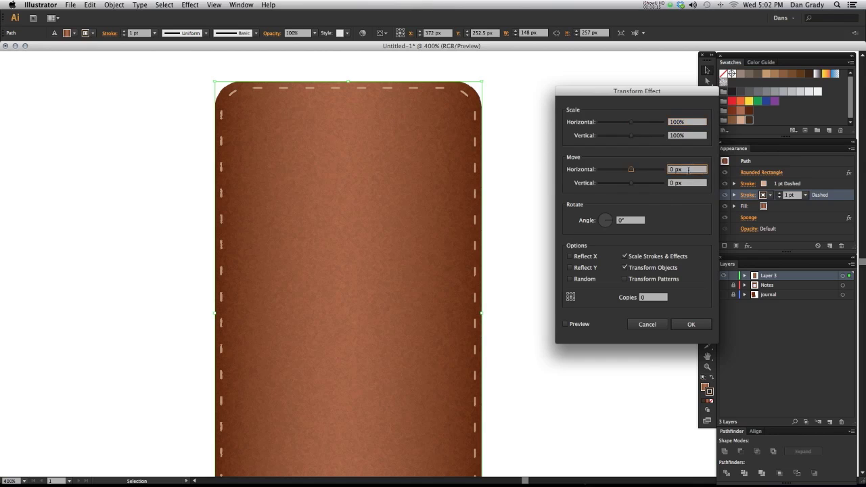
left_click(566, 324)
left_click(566, 324)
type("1")
left_click(684, 185)
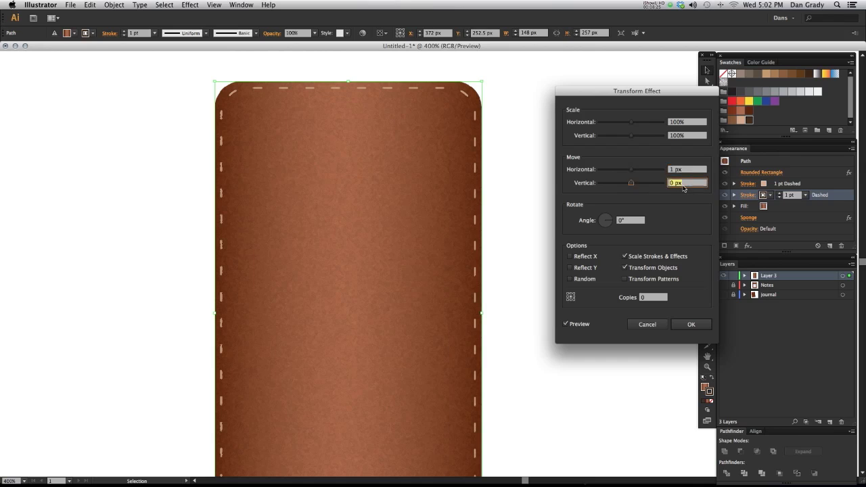
type("1")
key("Tab")
left_click(690, 324)
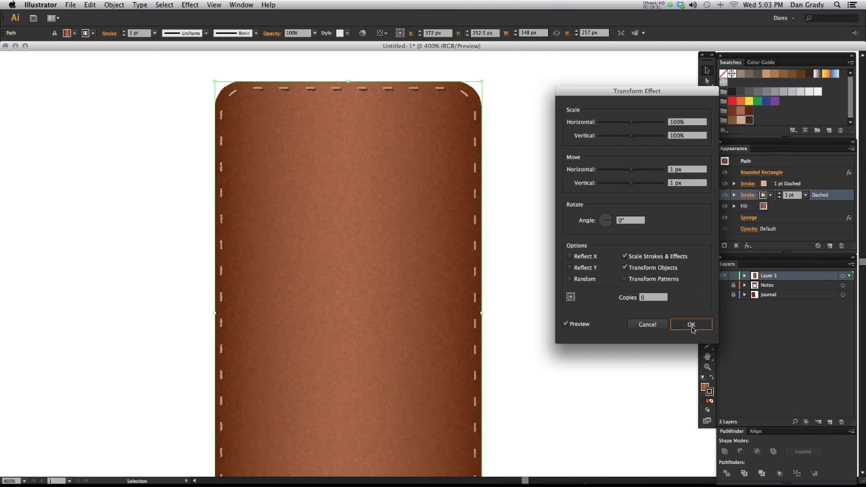
Darken the fourth recolour colour, the dark brown, to 9% brightness and apply the change
left_click(362, 34)
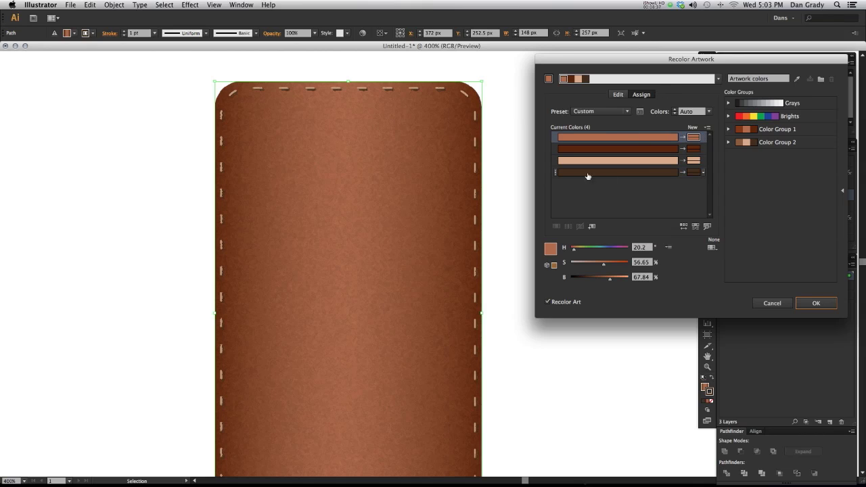
left_click(641, 174)
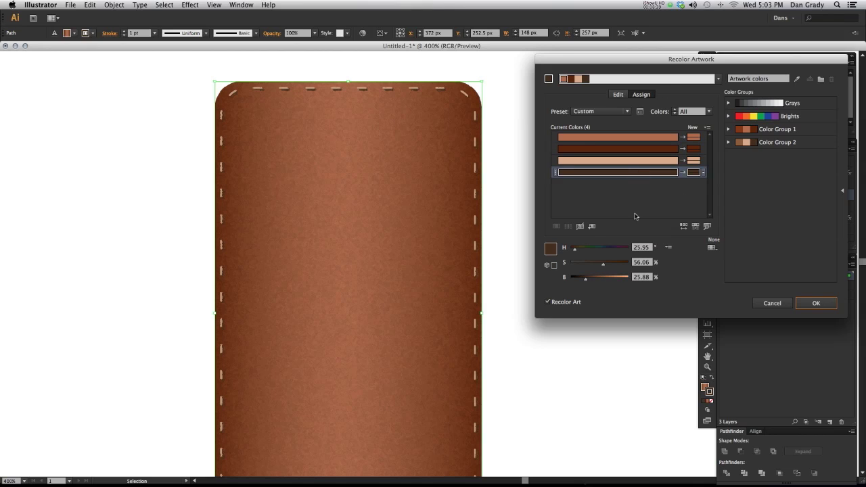
left_click_drag(586, 278, 582, 281)
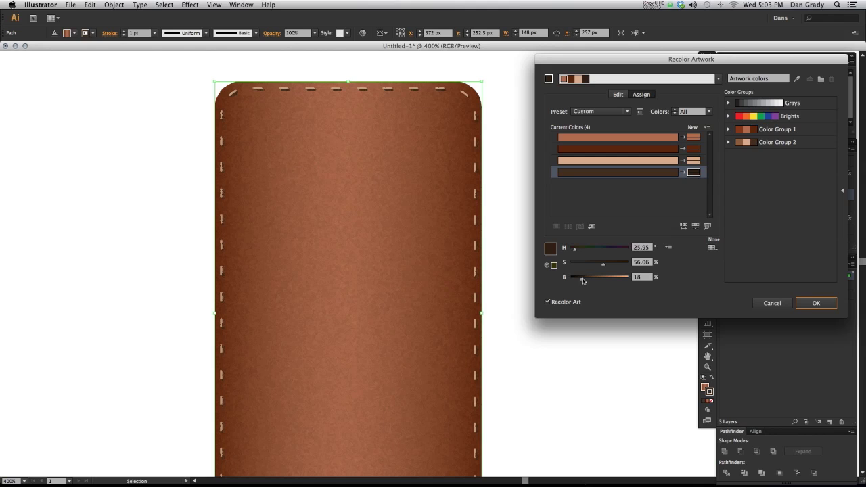
left_click_drag(582, 281, 577, 283)
left_click(820, 303)
scroll(543, 221, "up", 3)
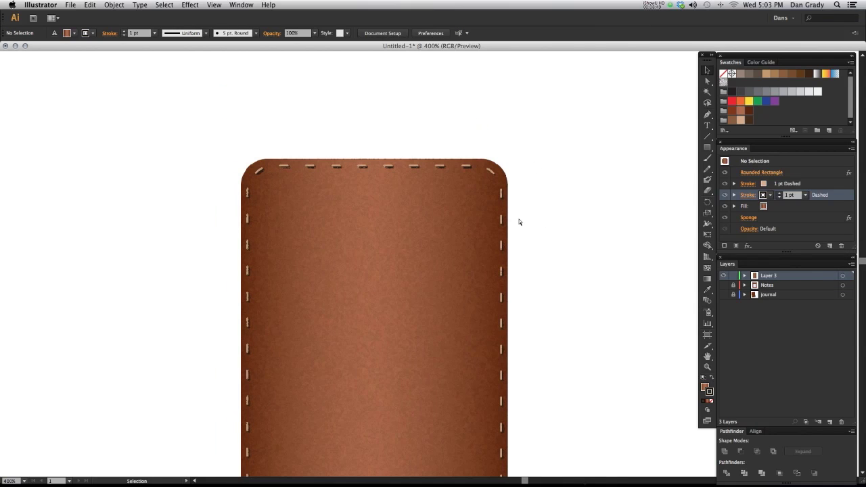
Save the stitched leather rectangle's look as Graphic Style 2 in the Graphic Styles panel
scroll(519, 222, "up", 4)
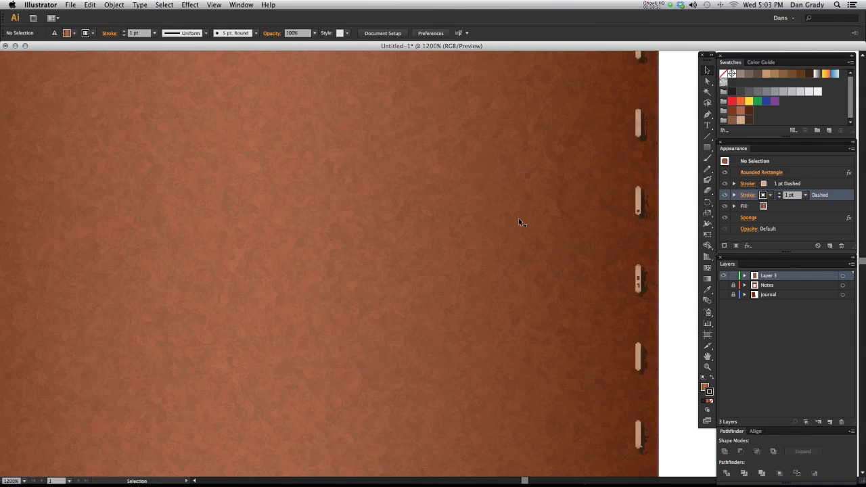
left_click_drag(518, 218, 530, 321)
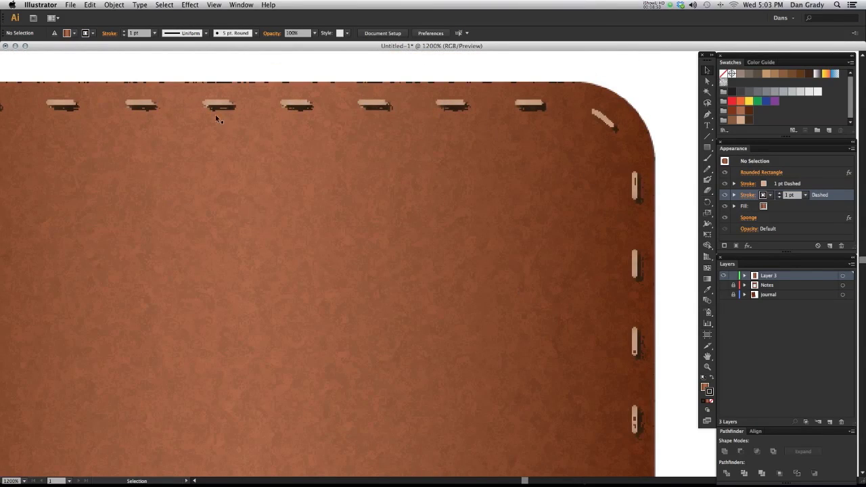
scroll(409, 124, "down", 3)
key("super+minus")
key("super+minus")
key("super+minus")
key("super+equal")
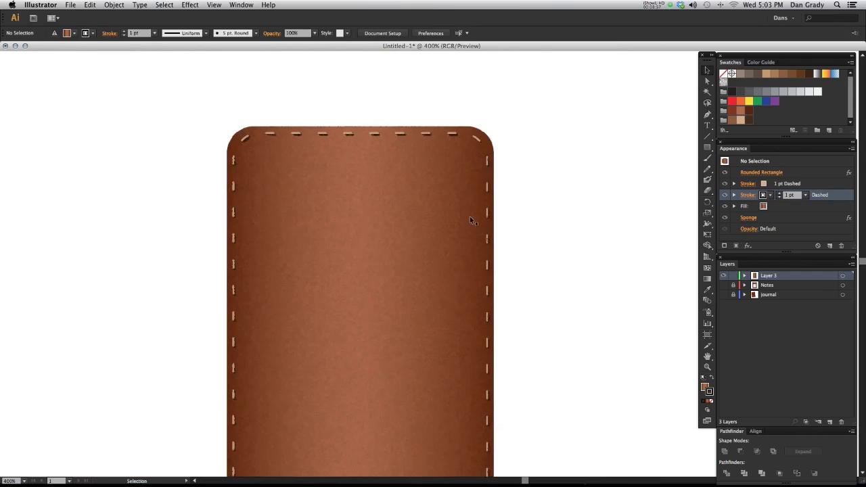
scroll(359, 265, "down", 1)
left_click_drag(359, 265, 358, 300)
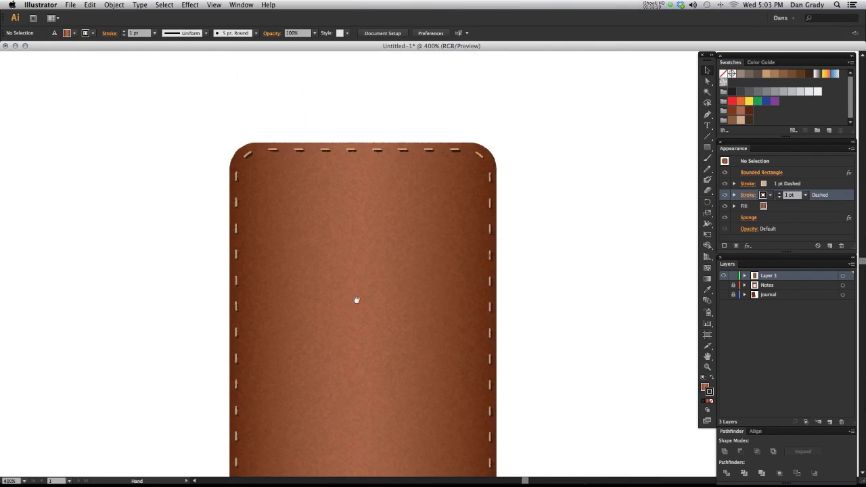
left_click_drag(375, 198, 300, 177)
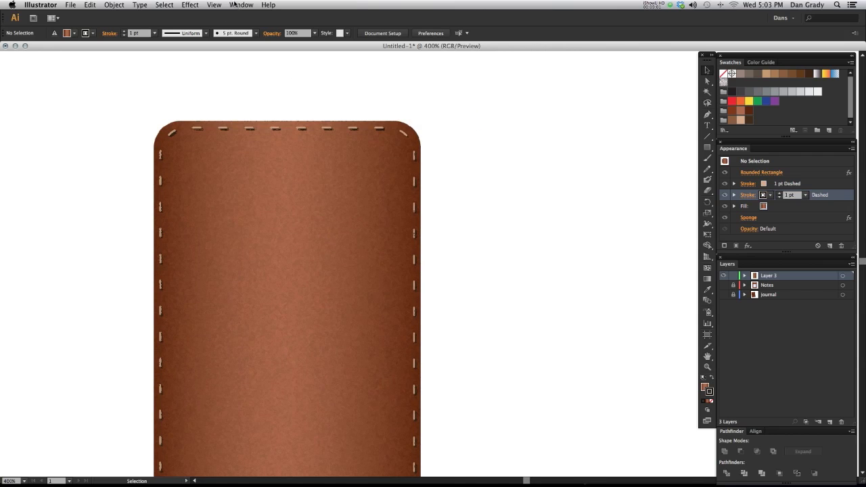
left_click(240, 4)
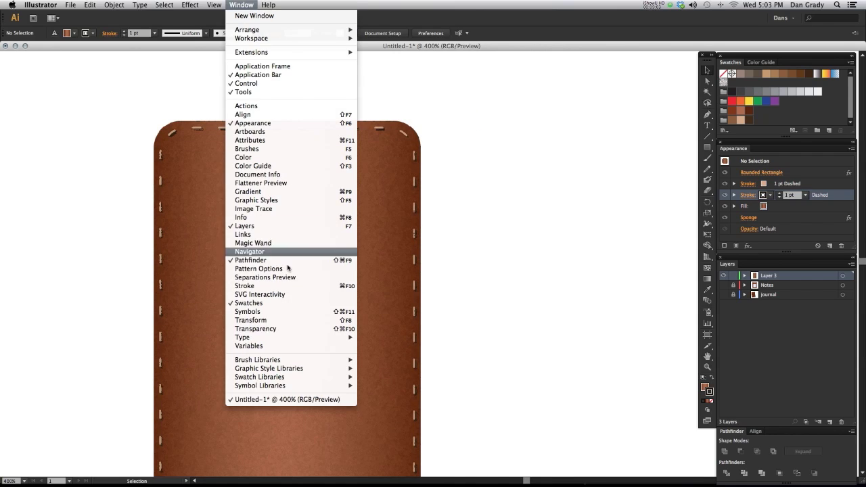
left_click(278, 201)
left_click_drag(499, 257, 540, 123)
left_click(444, 198)
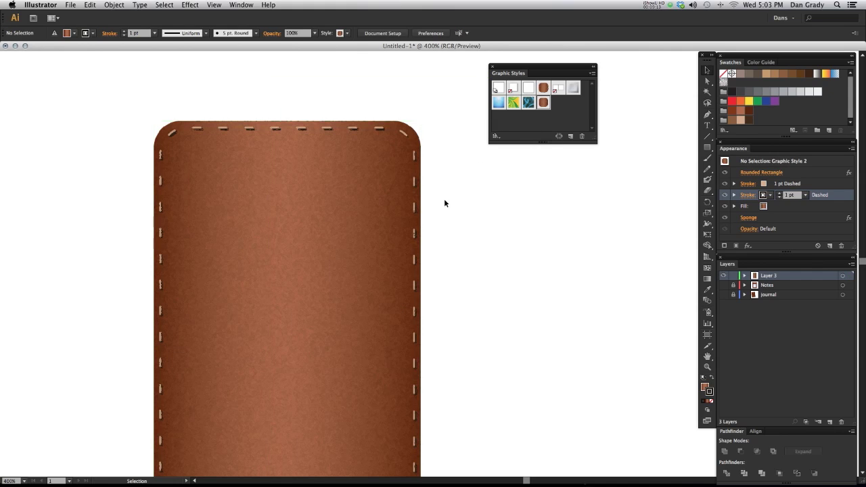
Draw a 147 × 46 px band rectangle across the leather's middle
left_click_drag(307, 273, 289, 219)
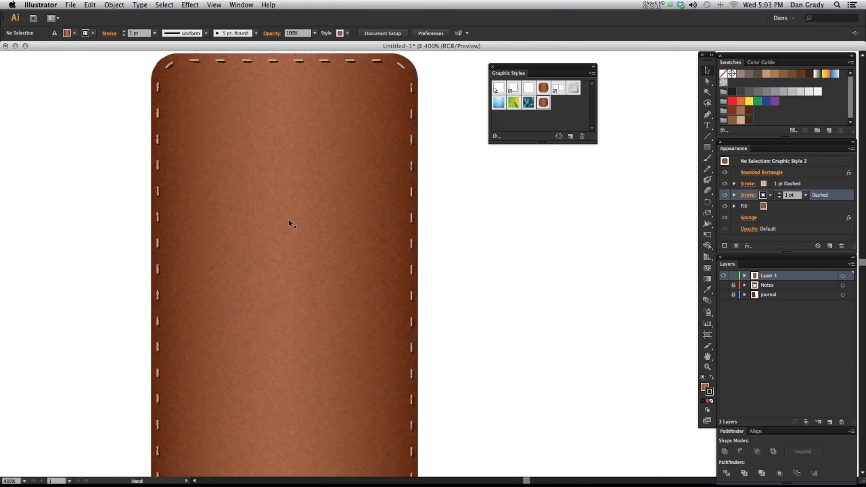
key("m")
left_click_drag(152, 188, 251, 225)
mouse_move(312, 245)
left_mouse_down()
mouse_move(390, 290)
mouse_move(394, 270)
mouse_move(416, 269)
left_mouse_up()
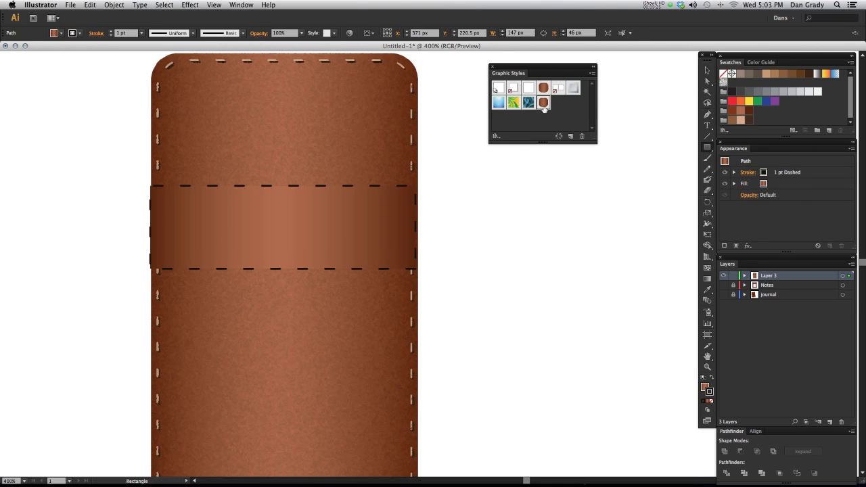
Give the band the textured leather strap style with 2 pt dashed stitching, then reselect the strap
left_click(544, 103)
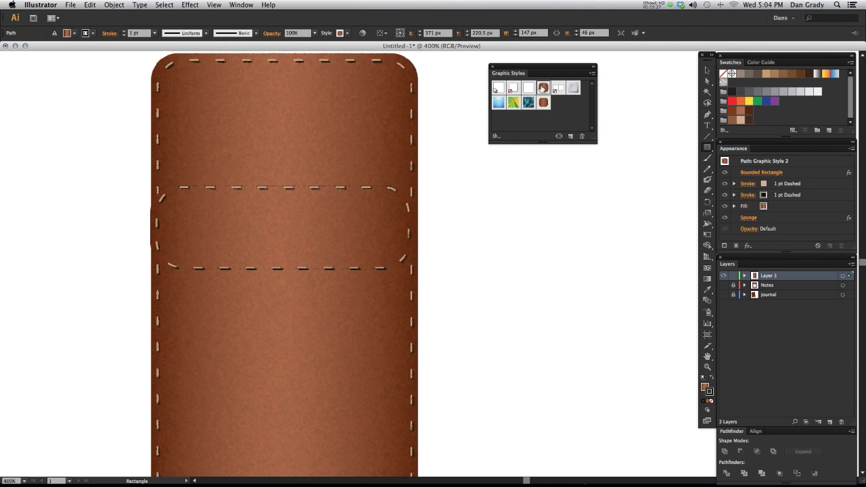
left_click(543, 88)
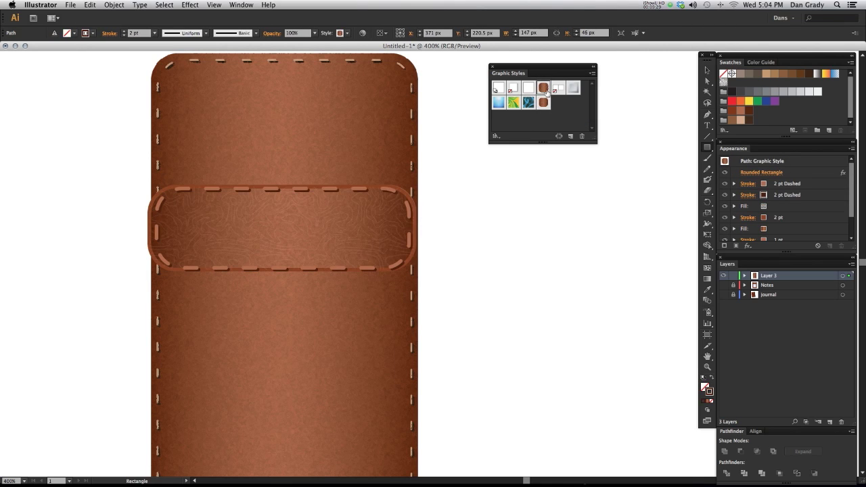
left_click(492, 66)
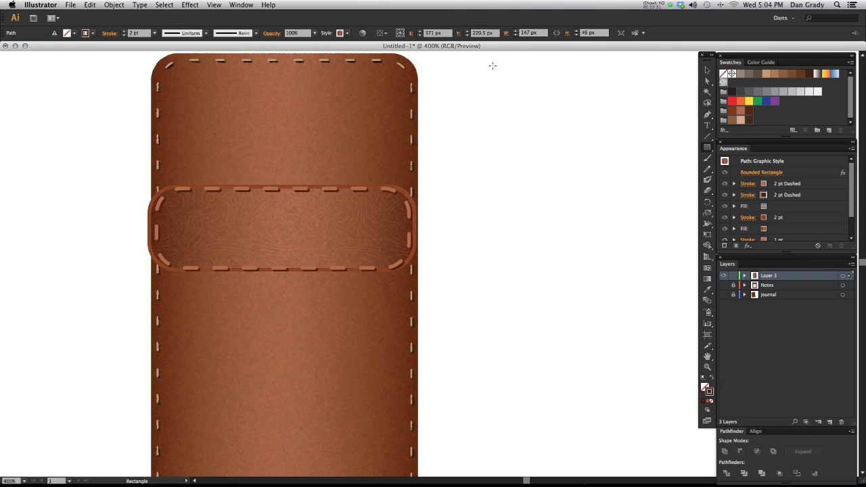
key("v")
left_click(484, 216)
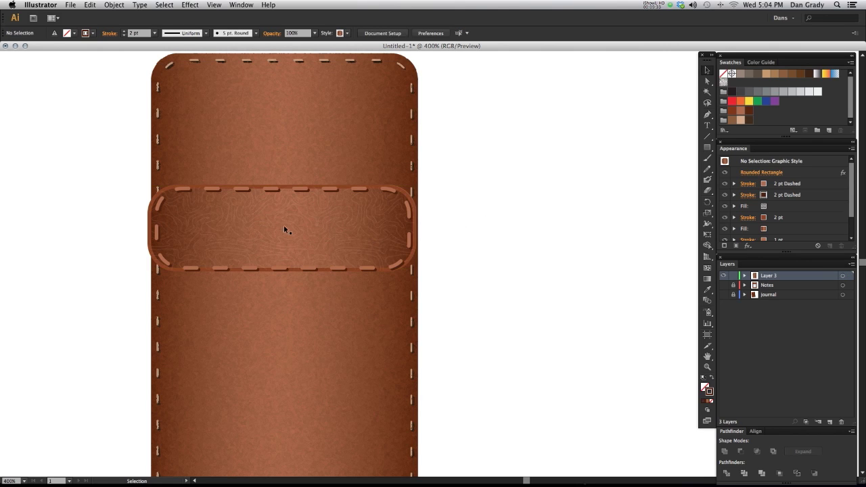
left_click(287, 221)
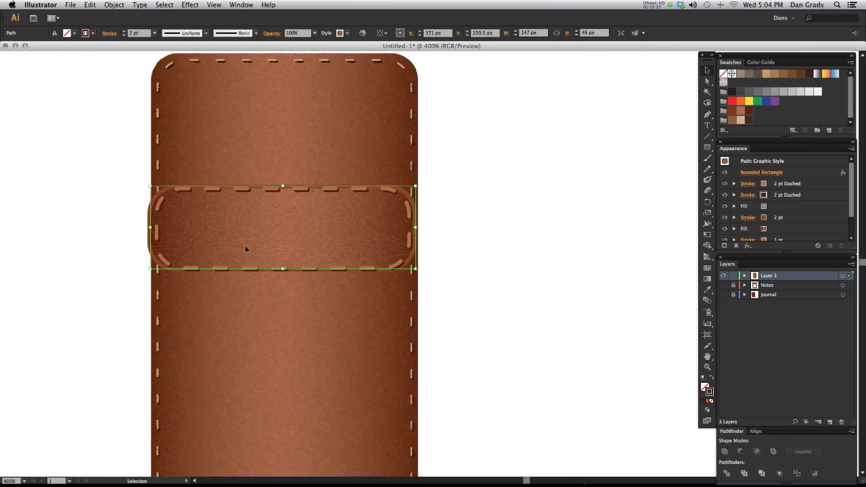
left_click(191, 5)
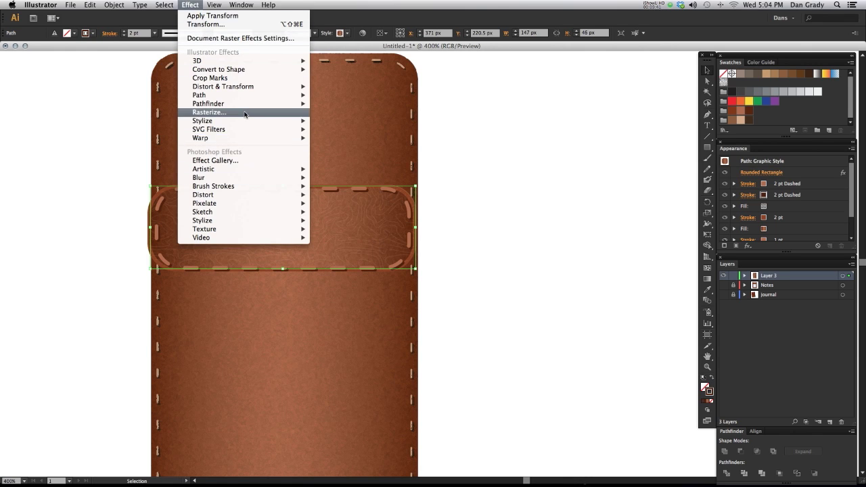
Add a Multiply drop shadow at 100% with 5 px X/Y offsets and 7 px blur to the strap
mouse_move(298, 120)
left_click(333, 123)
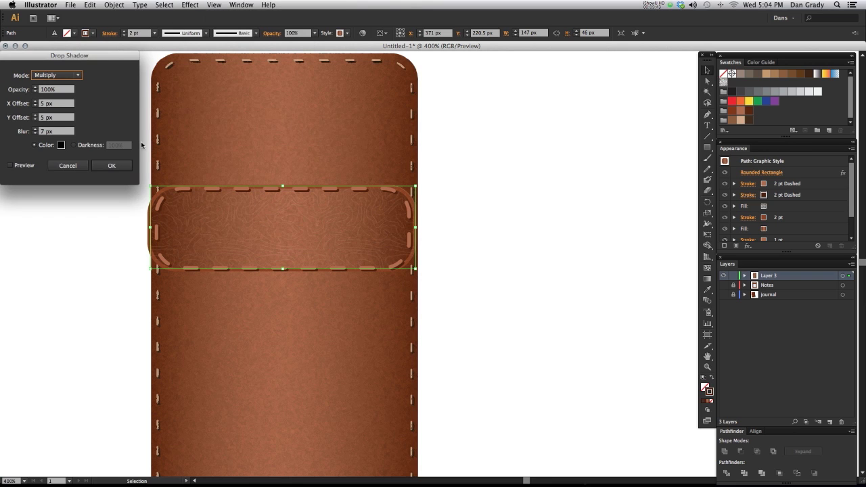
left_click(10, 166)
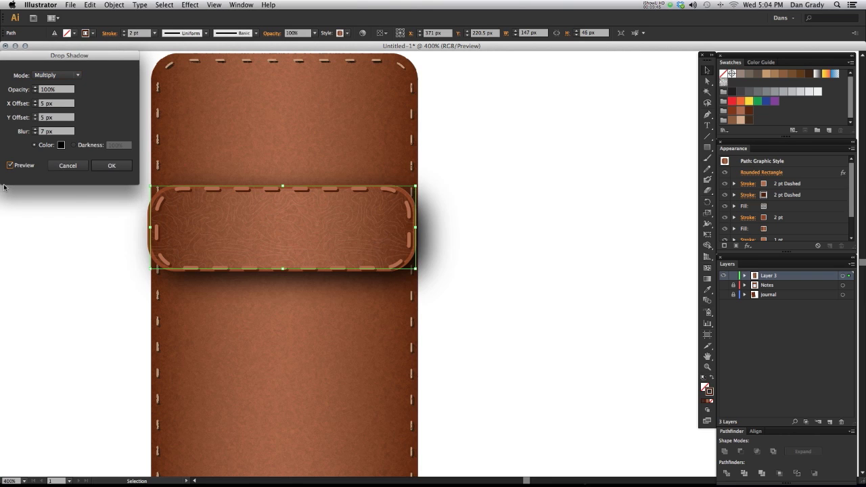
left_click(112, 167)
Zoom in on the shadowed strap and select the main leather body
left_click(95, 237)
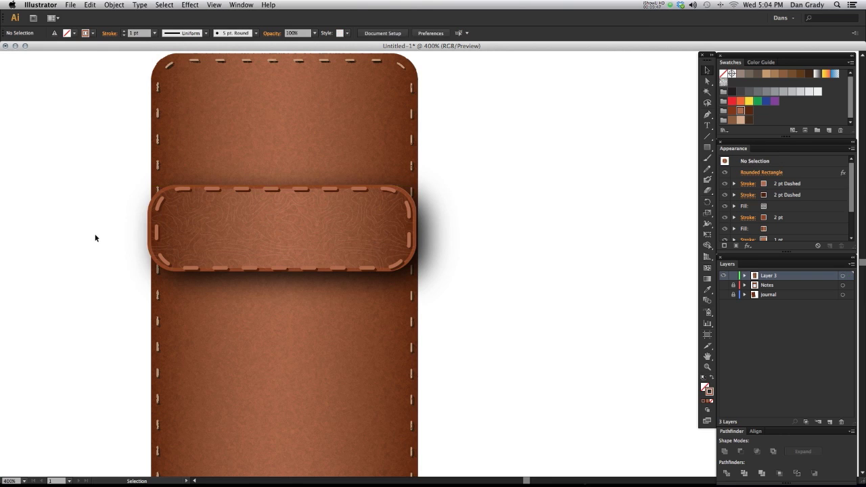
left_click_drag(77, 351, 105, 333)
key("super+equal")
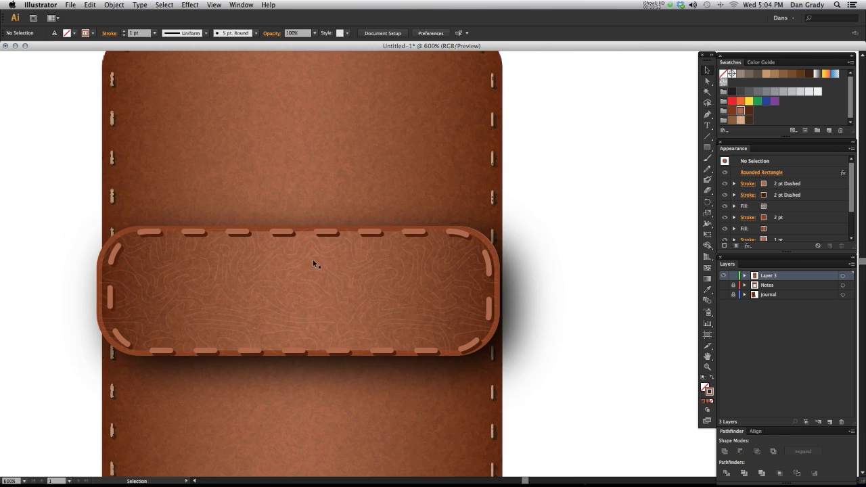
scroll(308, 257, "down", 2)
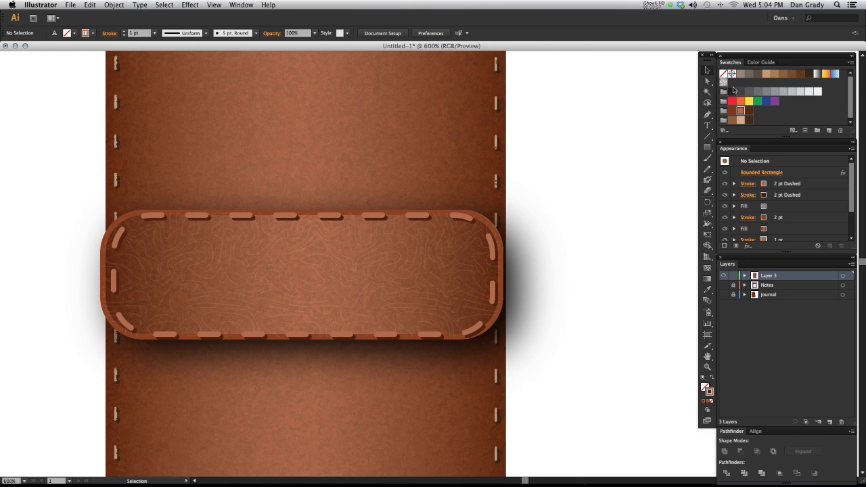
left_click_drag(516, 151, 516, 132)
left_click_drag(507, 248, 480, 129)
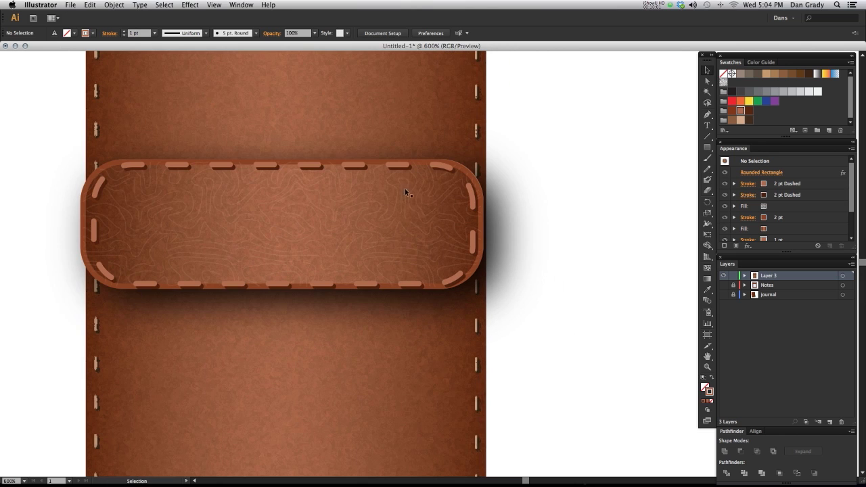
left_click_drag(515, 100, 522, 194)
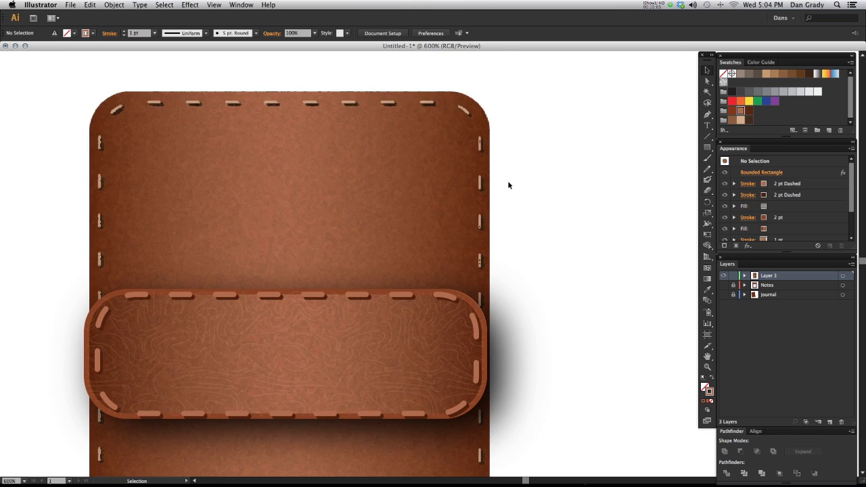
left_click_drag(452, 166, 434, 164)
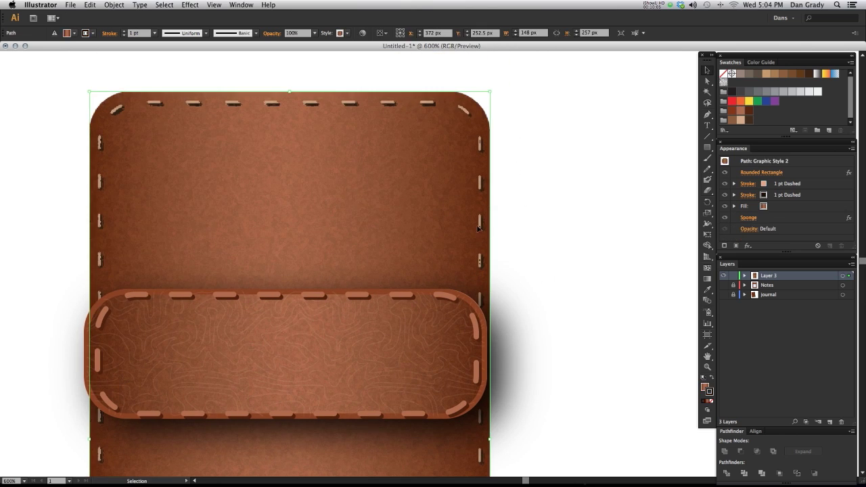
Add a new fill to the leather body below the stitch strokes and set it to None
left_click(736, 246)
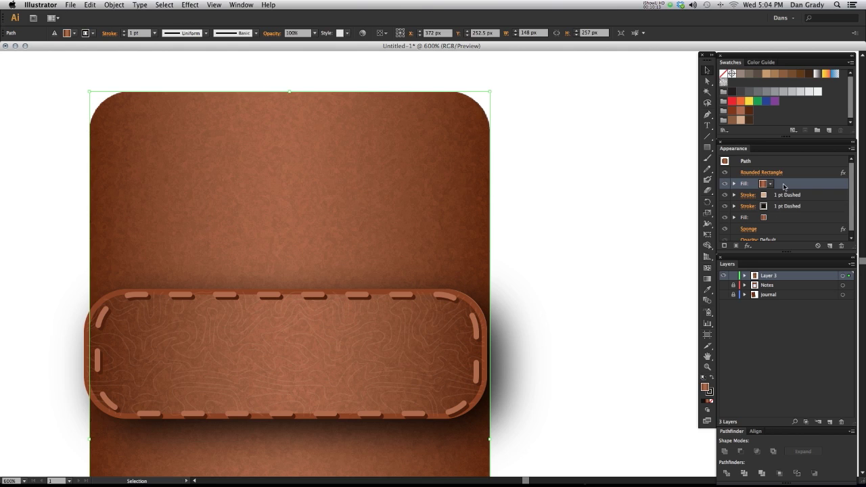
left_click_drag(786, 189, 781, 216)
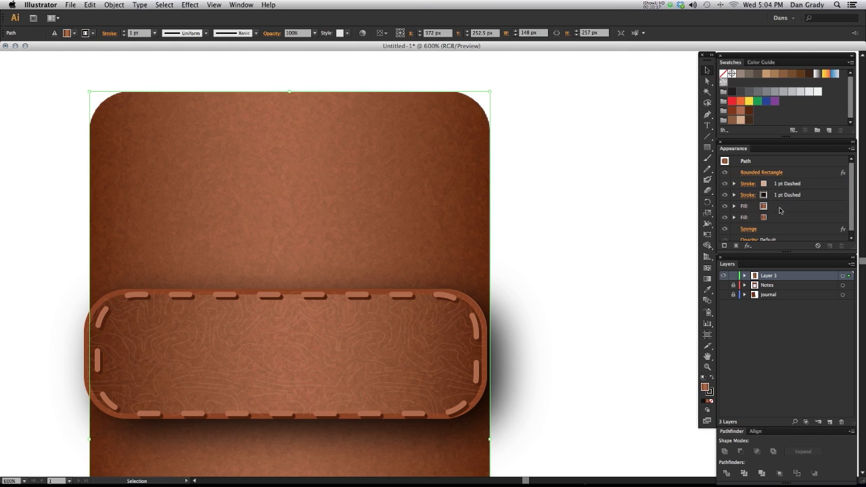
left_click(781, 207)
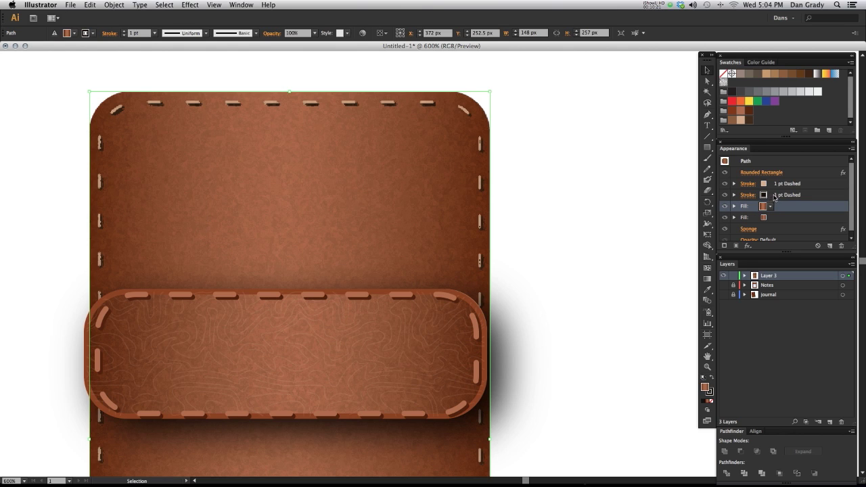
key("slash")
Apply the dark squiggly swatch from the Basic Graphics_Textures pattern library to the empty fill
left_click(724, 131)
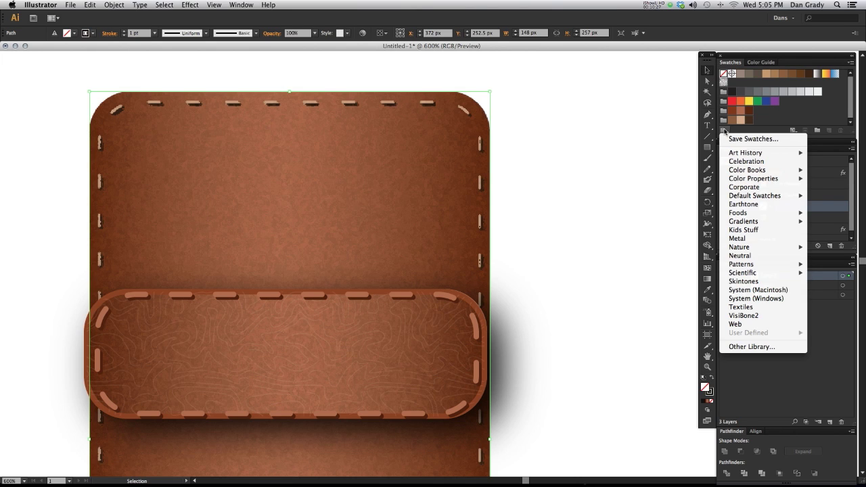
left_click(724, 131)
left_click(725, 132)
left_click(727, 133)
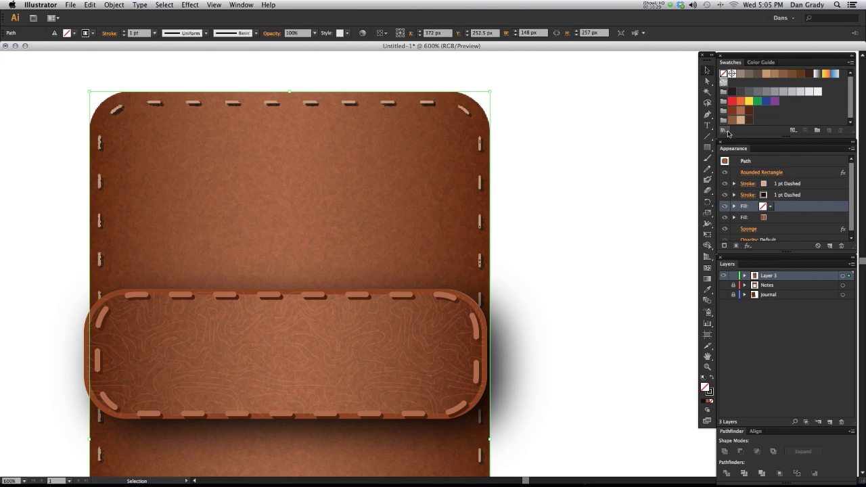
left_click(728, 133)
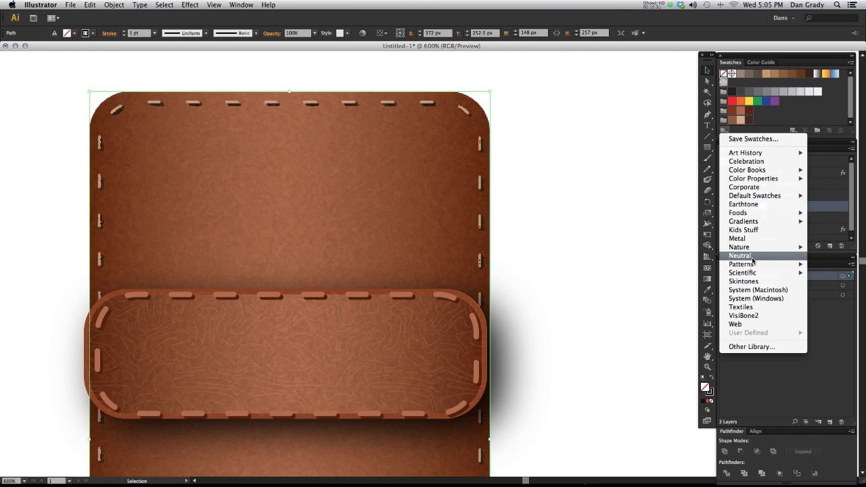
mouse_move(741, 263)
mouse_move(690, 261)
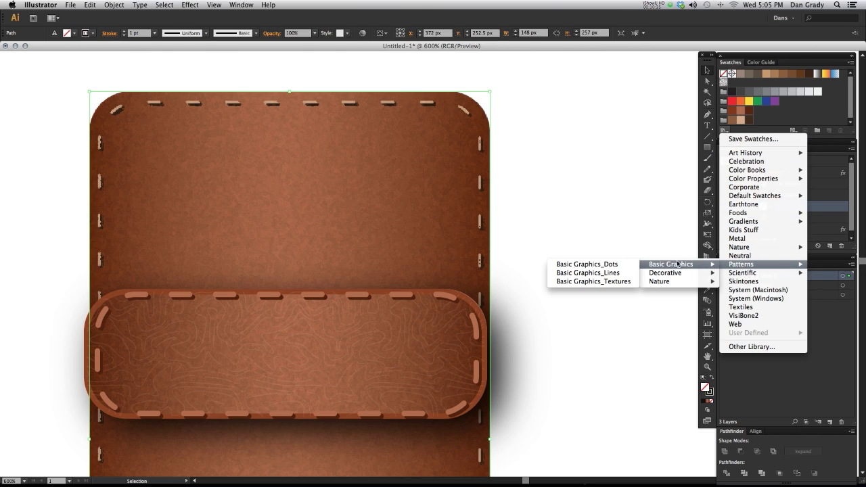
left_click(610, 282)
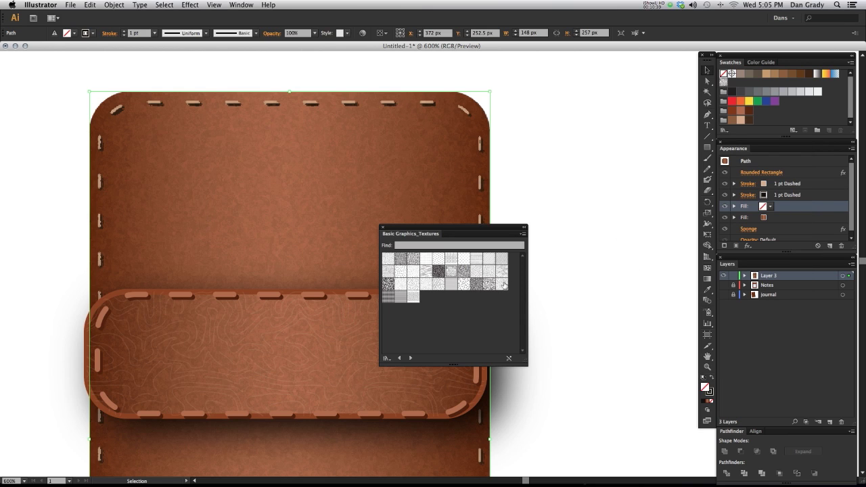
left_click(452, 274)
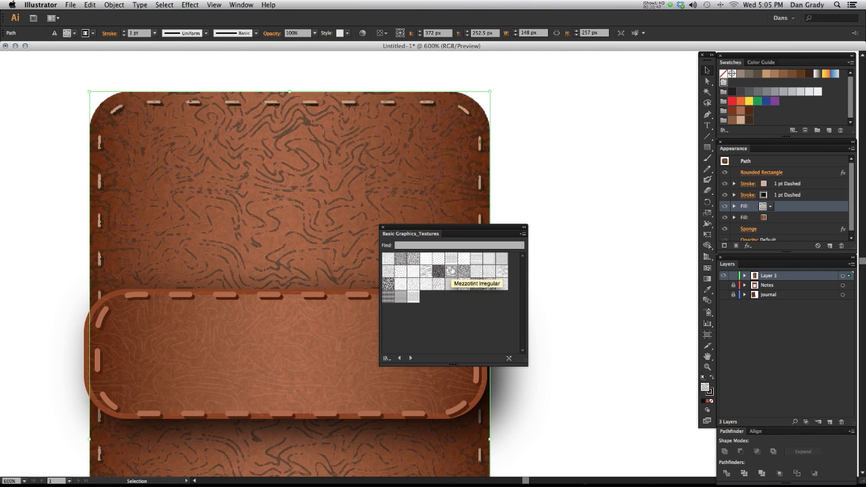
left_click(383, 228)
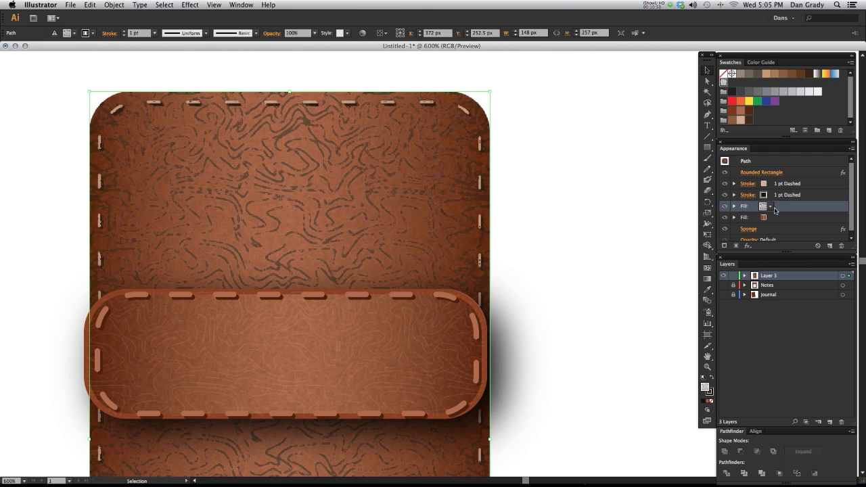
Set the texture fill's blending mode to Overlay at 40% opacity
left_click(734, 208)
left_click(759, 218)
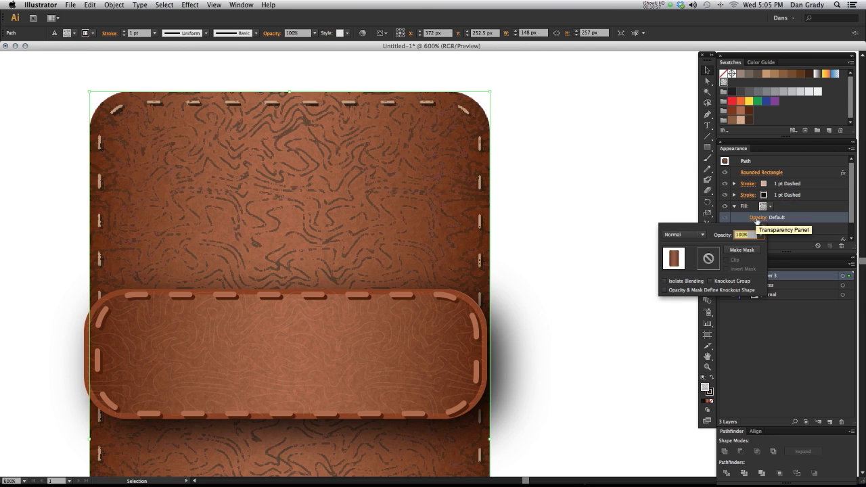
left_click(704, 235)
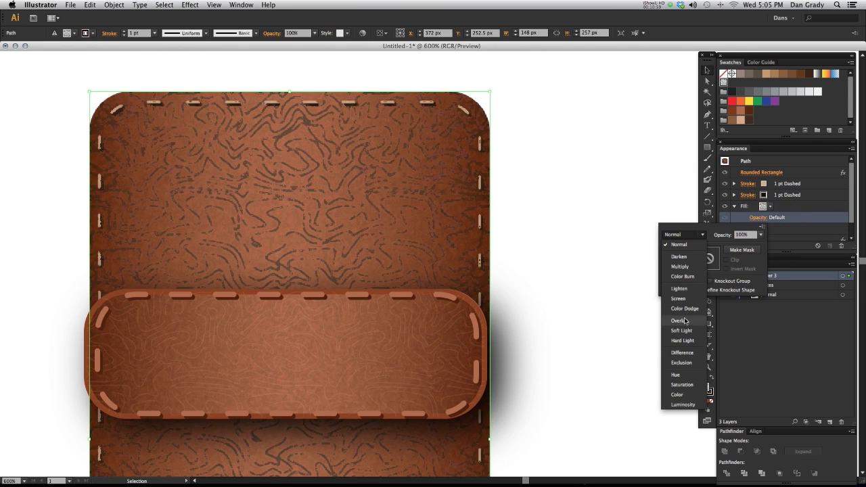
key("Escape")
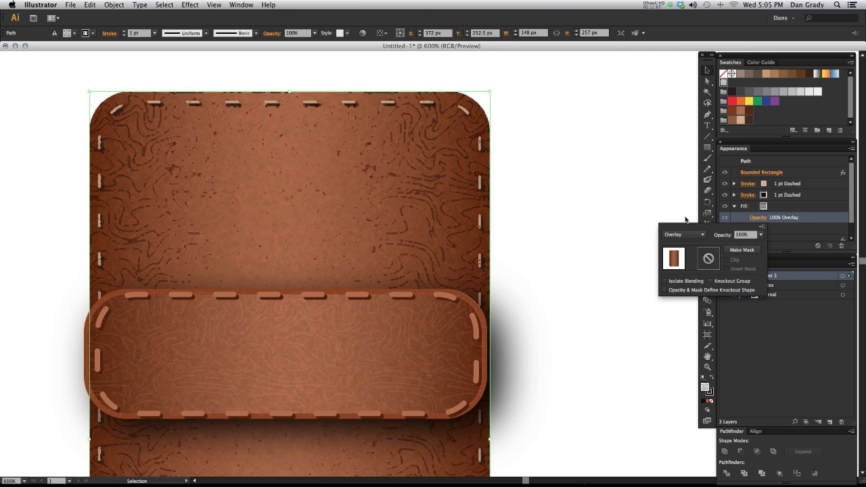
left_click(761, 234)
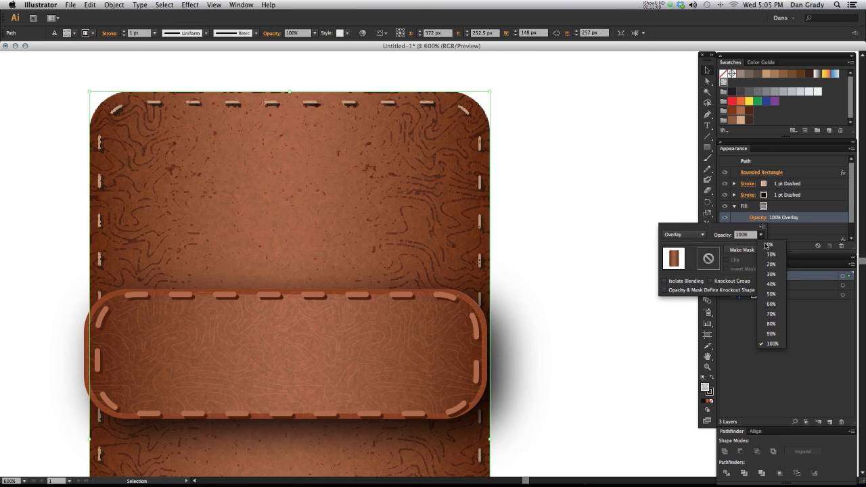
left_click(772, 284)
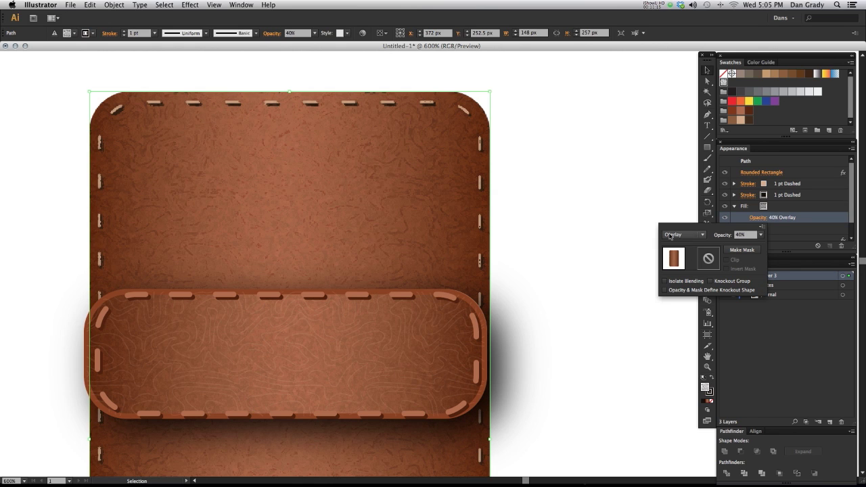
Pan and zoom out to inspect the subtle grain across the whole leather body
key("space")
left_click_drag(247, 237, 263, 97)
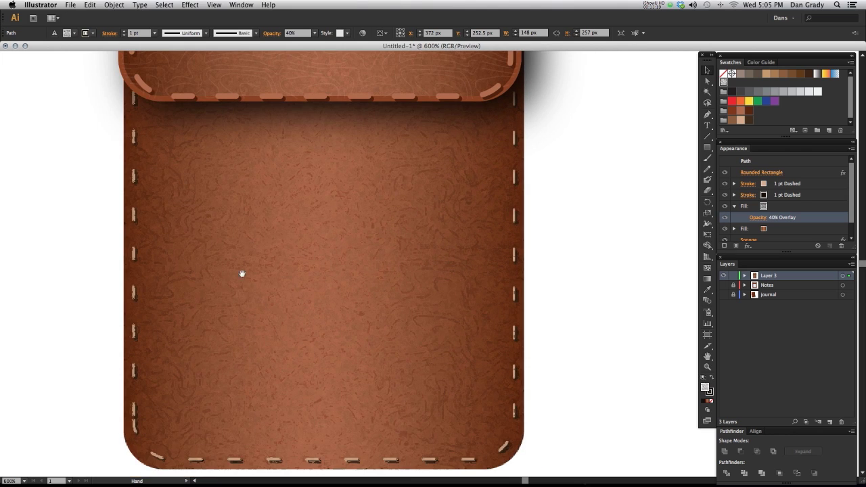
key("space")
left_click_drag(333, 145, 370, 416)
left_click_drag(374, 204, 185, 284)
scroll(304, 284, "down", 5)
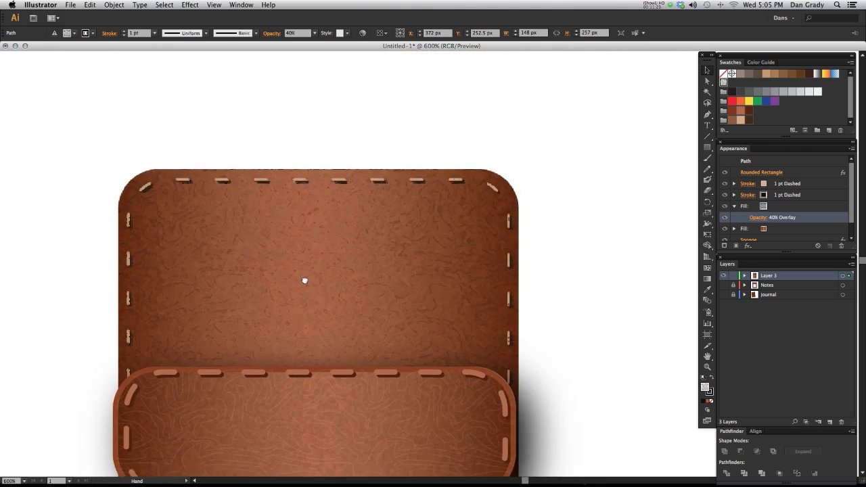
key("super+minus")
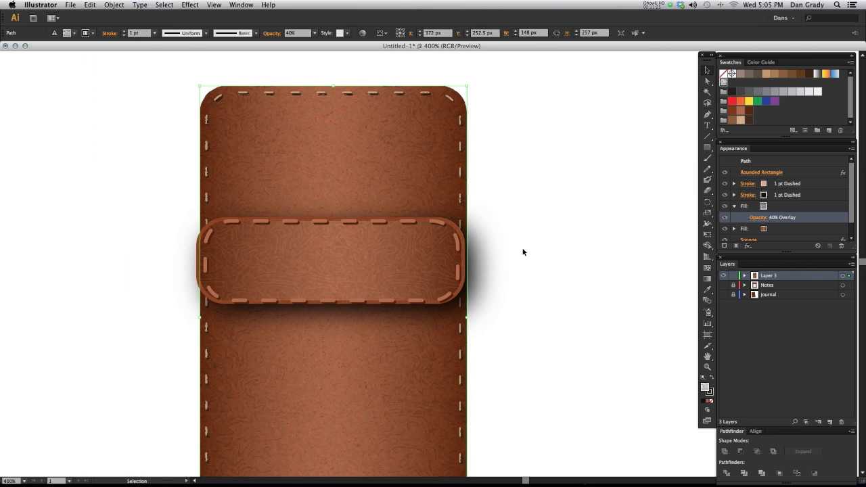
Show the Notes and journal layers, hide Layer 3, and view the two icons
left_click(724, 285)
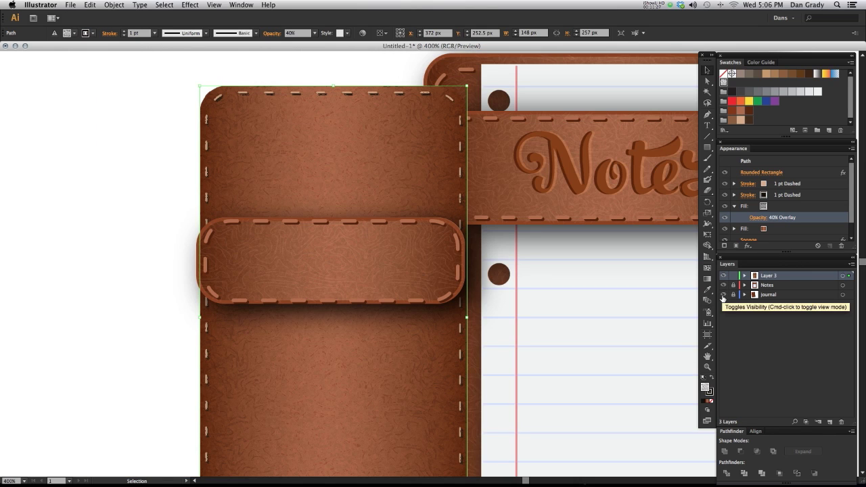
left_click(724, 294)
left_click(723, 278)
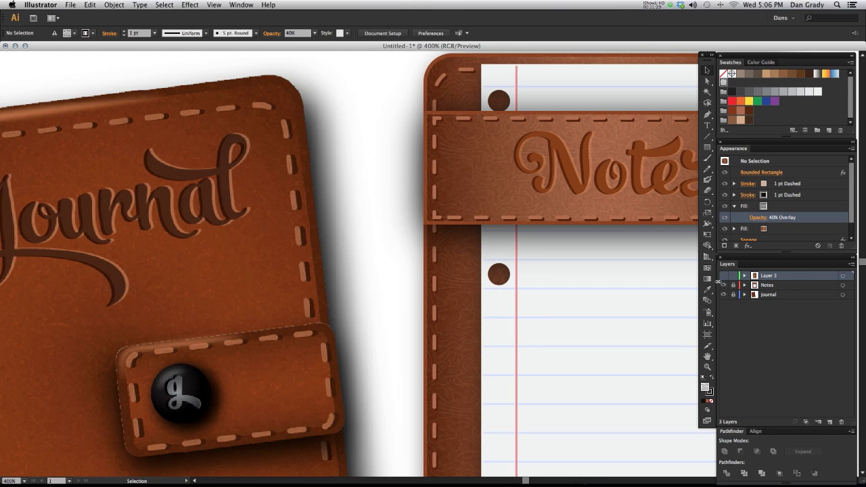
left_click_drag(422, 376, 298, 360)
scroll(313, 367, "right", 5)
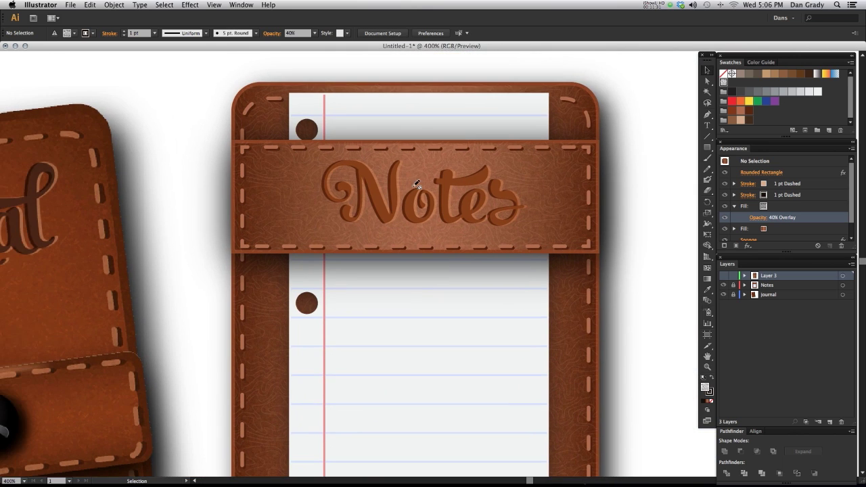
scroll(343, 273, "down", 8)
scroll(395, 231, "left", 5)
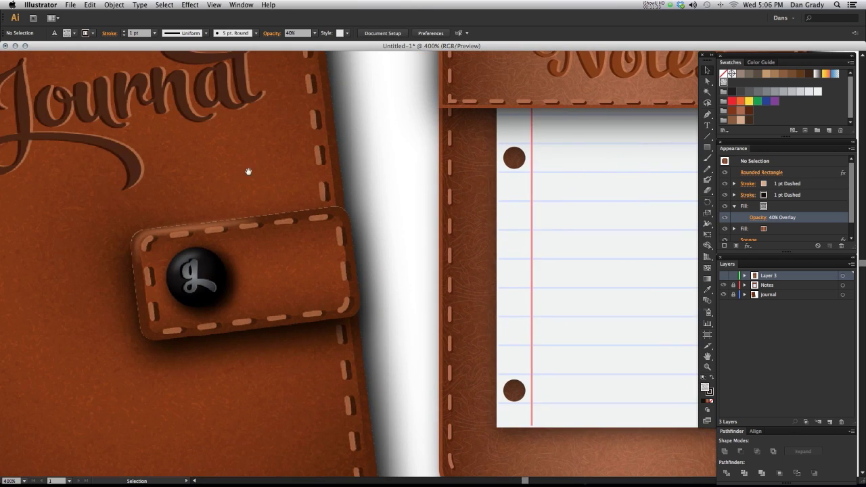
scroll(246, 267, "up", 3)
scroll(239, 266, "down", 2)
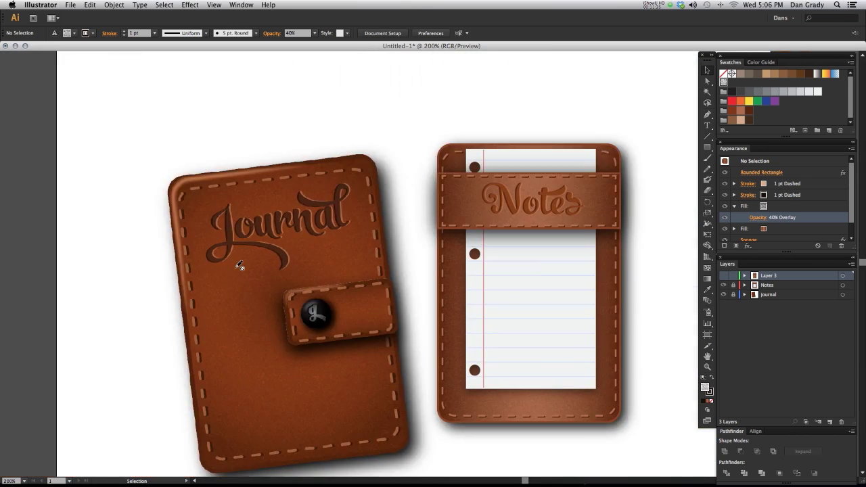
Briefly show Layer 3 again for comparison, hide it, and centre both icons
left_click(724, 276)
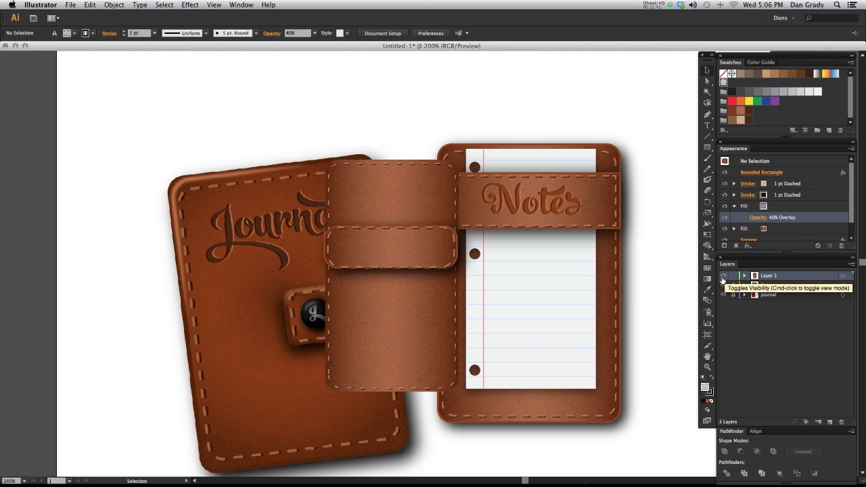
left_click(723, 277)
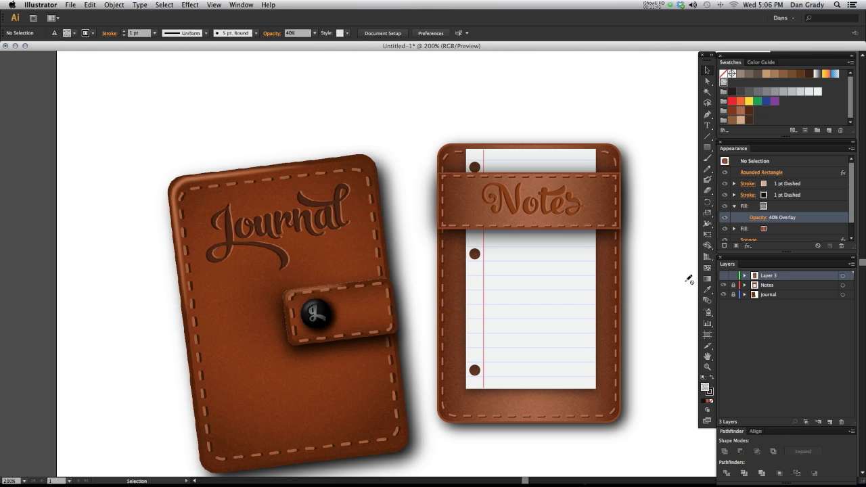
left_click_drag(643, 270, 550, 293)
scroll(562, 311, "up", 2)
scroll(575, 318, "down", 5)
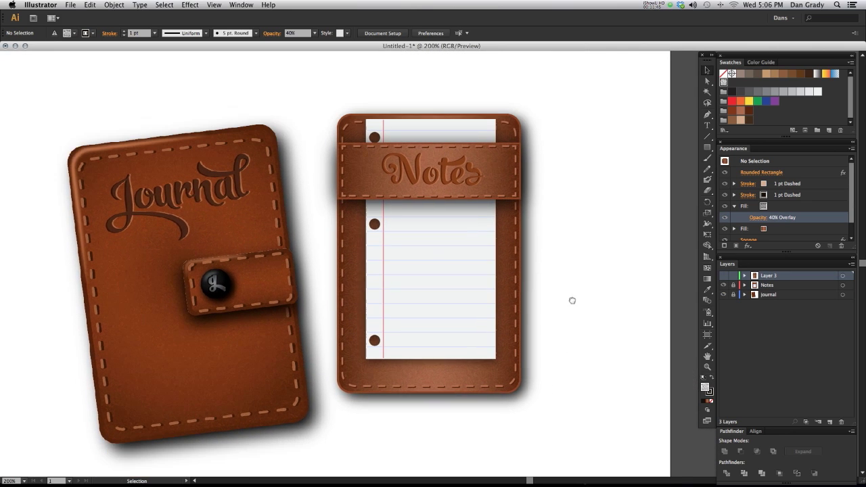